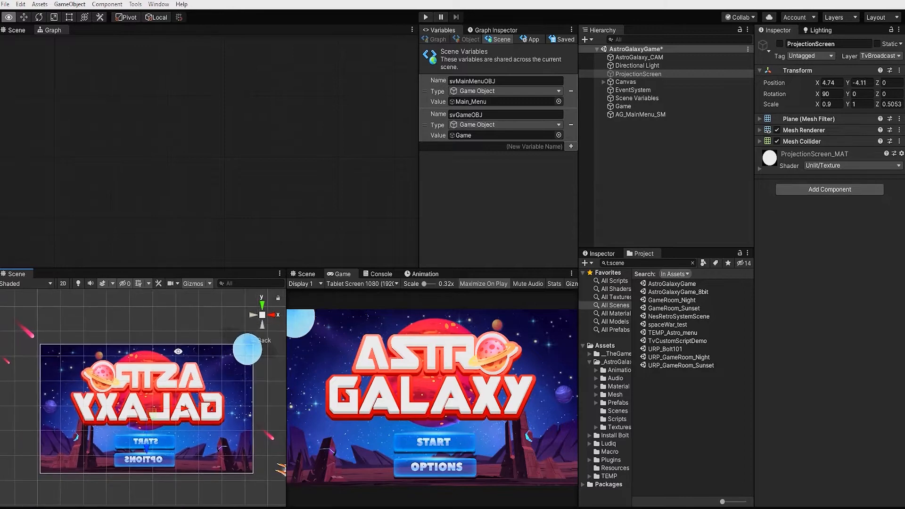
Deactivate the Canvas object and activate the ProjectionScreen object in the scene hierarchy
left_click(254, 317)
left_click(254, 317)
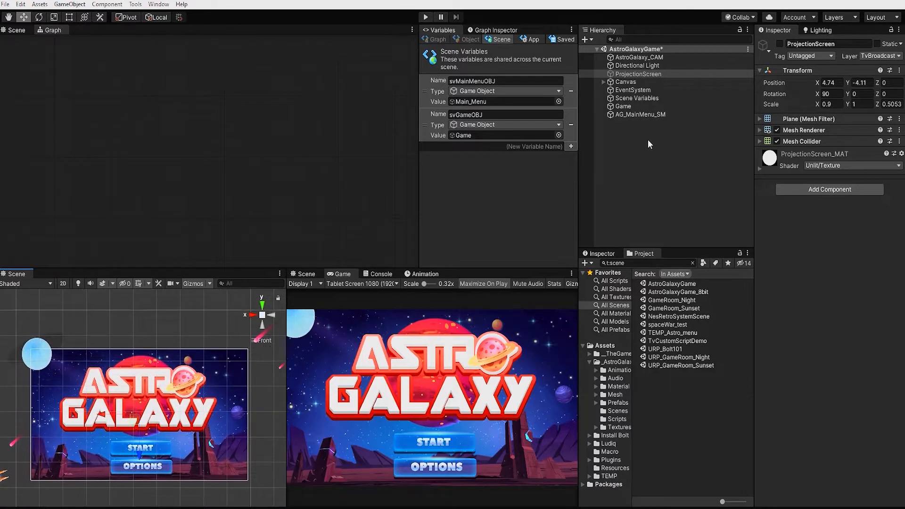
left_click(637, 82)
left_click(780, 44)
left_click(653, 75)
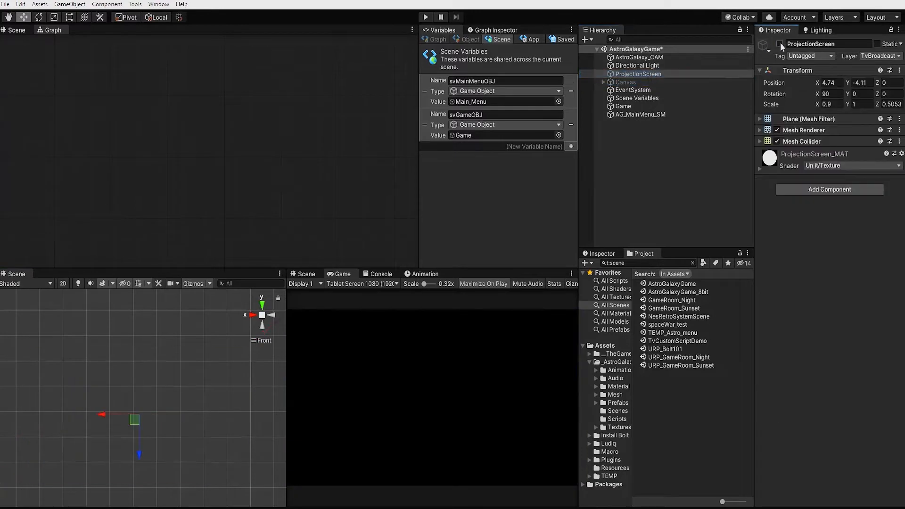
left_click(780, 44)
left_click(642, 149)
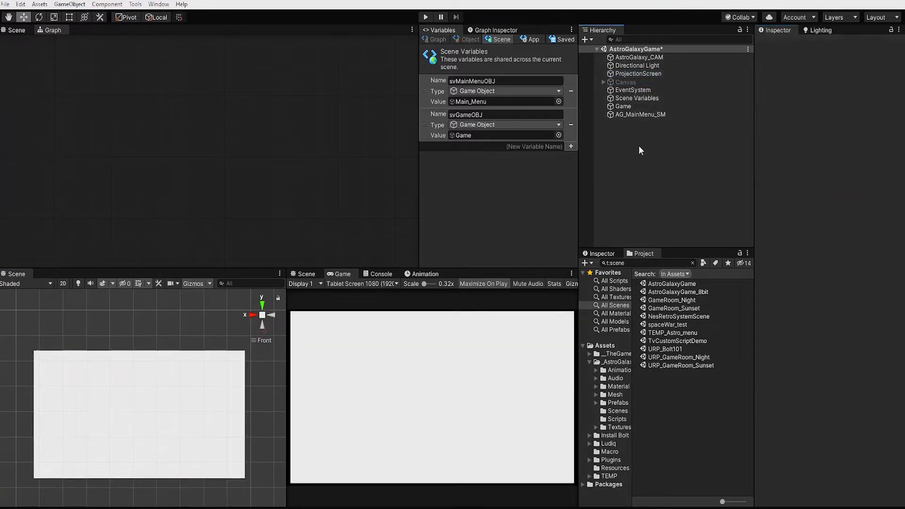
Create an empty child object under Game and name it AG_SpaceBackground
right_click(632, 133)
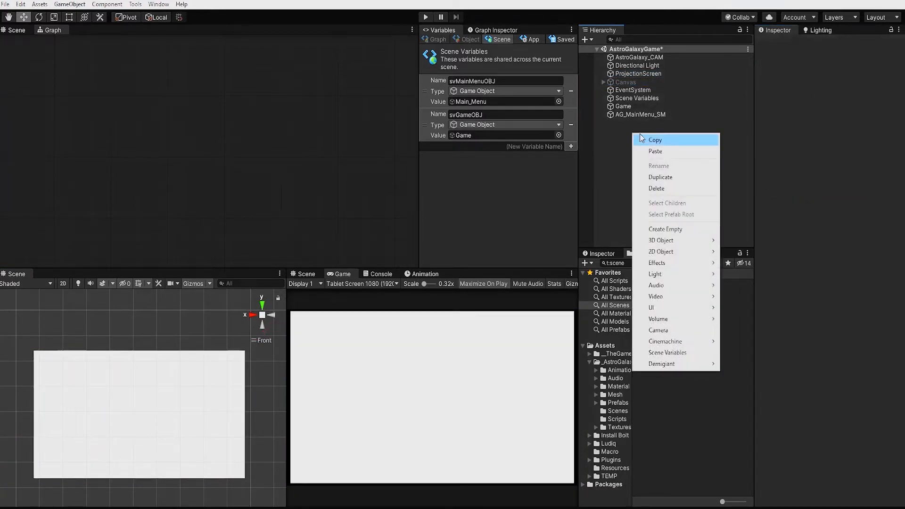
right_click(627, 106)
left_click(672, 200)
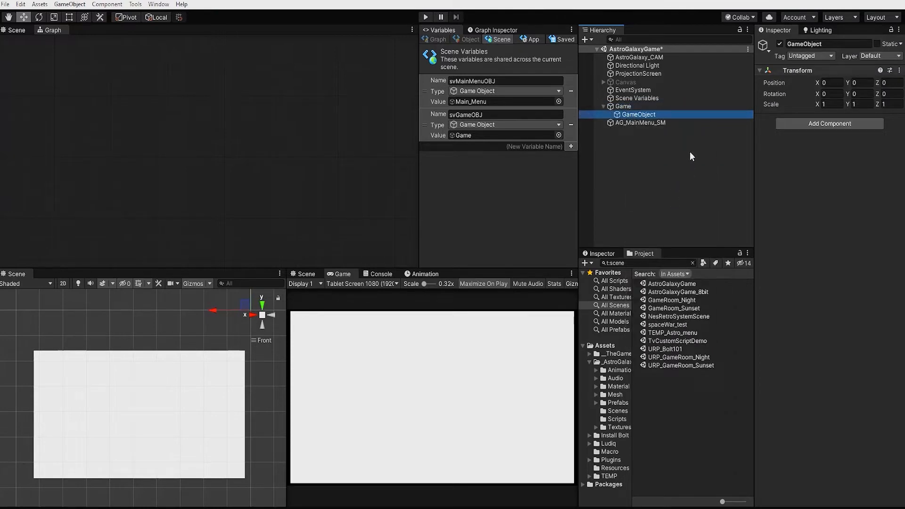
left_click(814, 43)
type("AG_SpaceBackground")
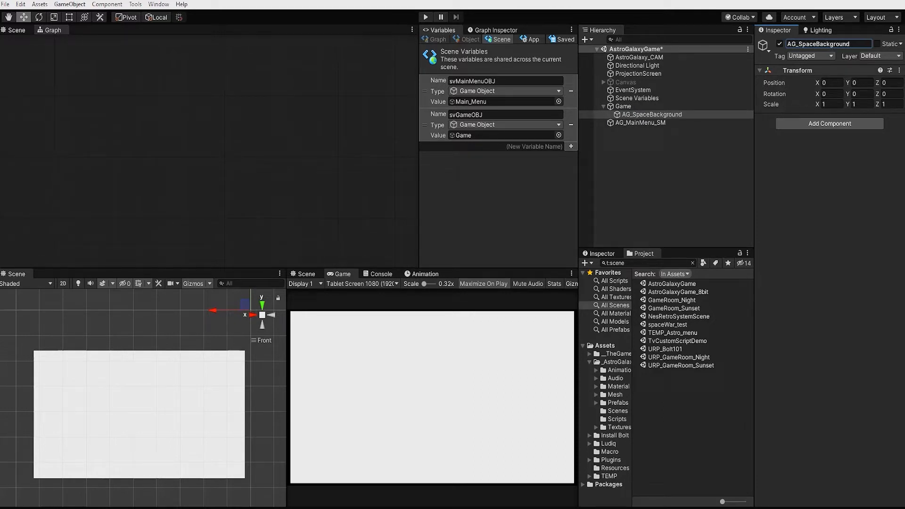
Set the AstroGalaxy_CAM camera's background colour to bright red (FF0012)
left_click(639, 57)
left_click(854, 352)
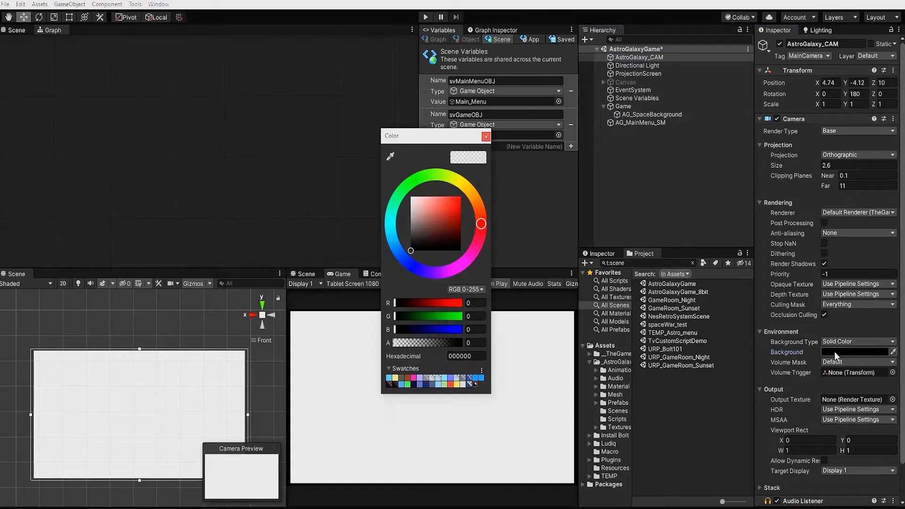
left_click(469, 384)
left_click(480, 227)
left_click(461, 196)
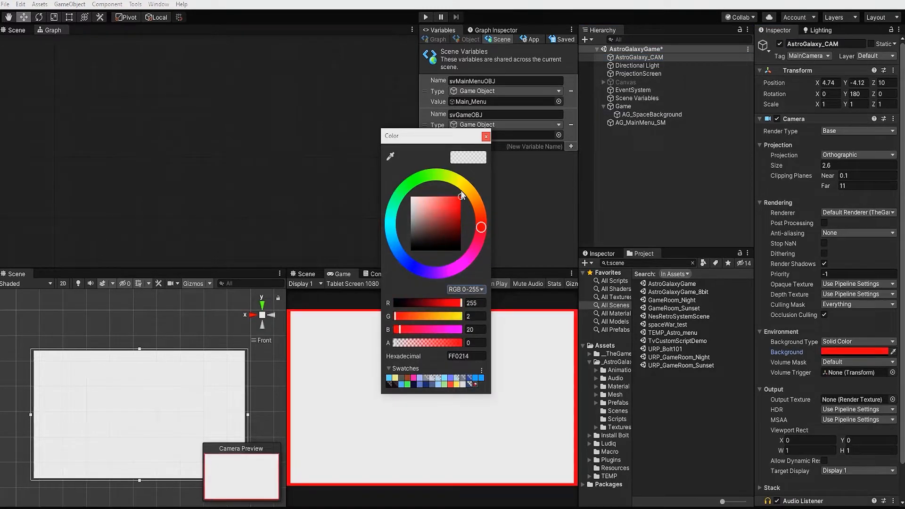
left_click(486, 137)
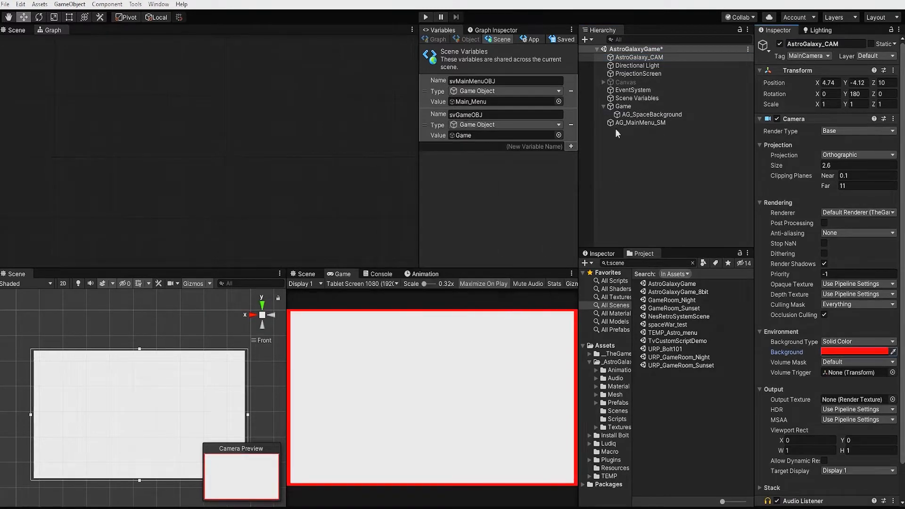
Scale ProjectionScreen up uniformly to about 0.96 in X so that it fills the whole camera frame
left_click(638, 73)
key("r")
left_click_drag(140, 418, 143, 418)
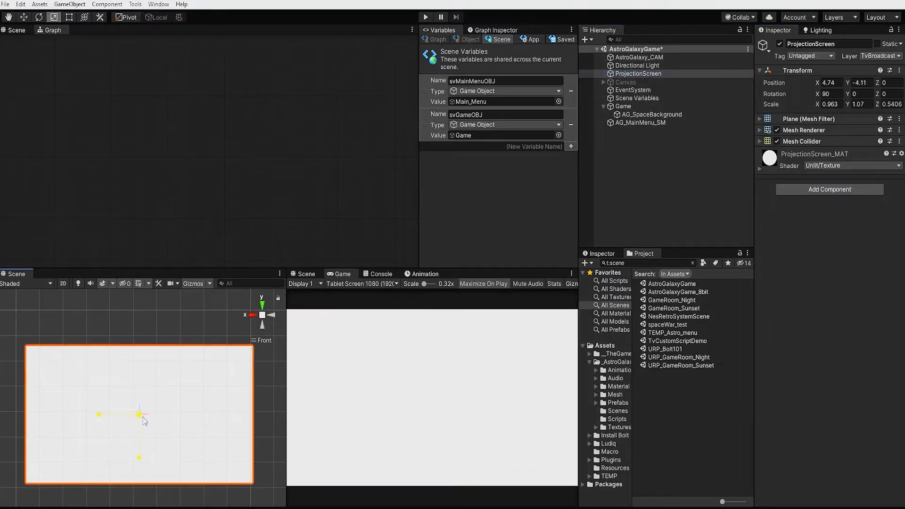
key("w")
Set the AstroGalaxy_CAM background colour to opaque black (000000, alpha 255)
left_click(639, 57)
left_click(854, 352)
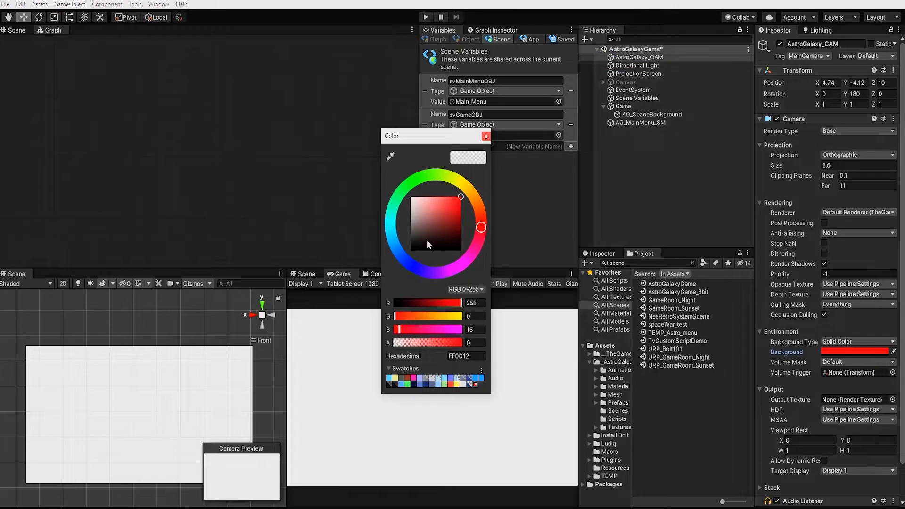
mouse_move(428, 243)
left_mouse_down()
mouse_move(395, 343)
mouse_move(483, 347)
left_mouse_up()
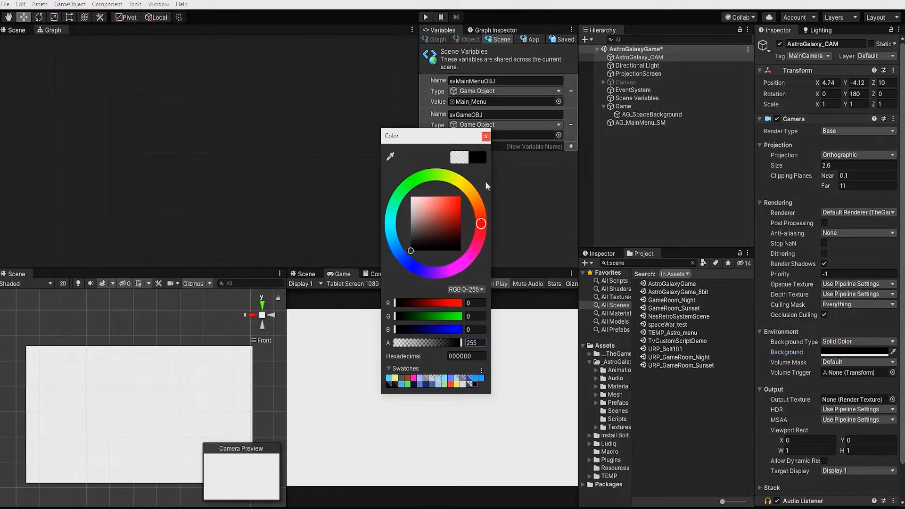
left_click(486, 137)
Create an empty object at the scene root, reset its transform and name it Background_01
left_click(664, 160)
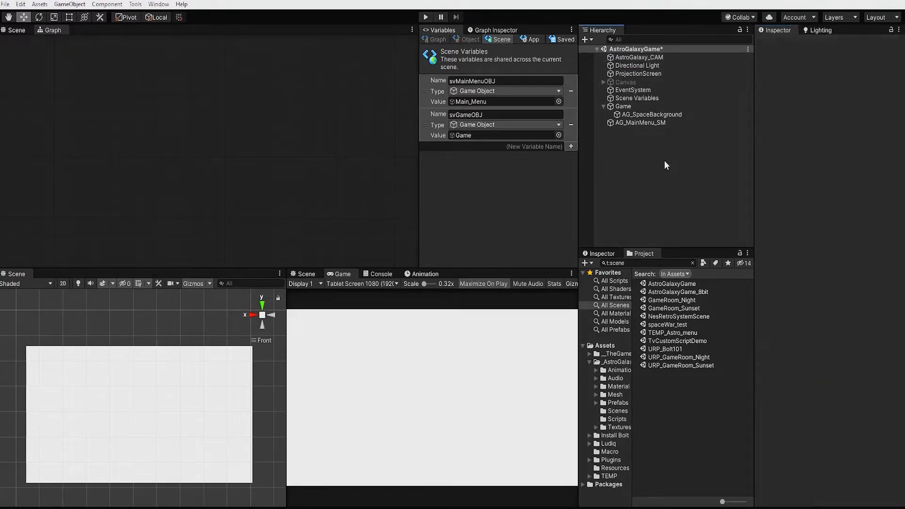
right_click(663, 160)
left_click(695, 256)
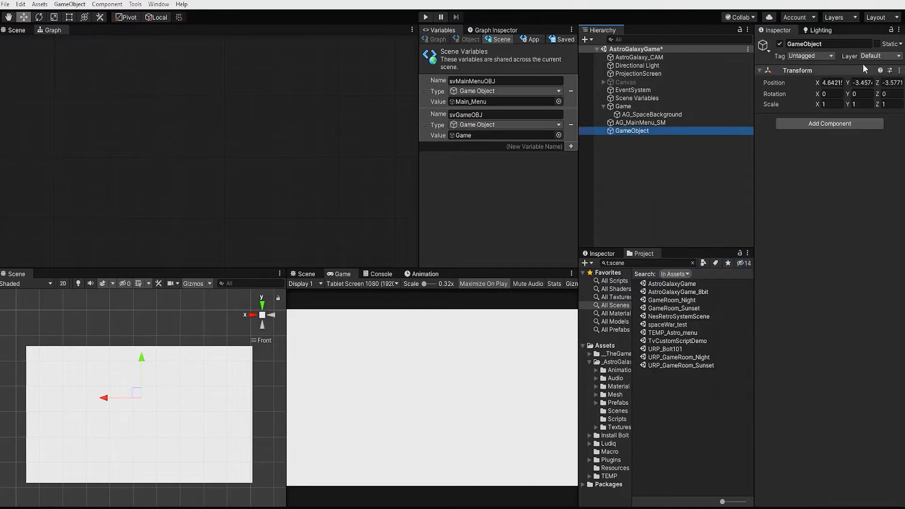
left_click(900, 70)
left_click(820, 79)
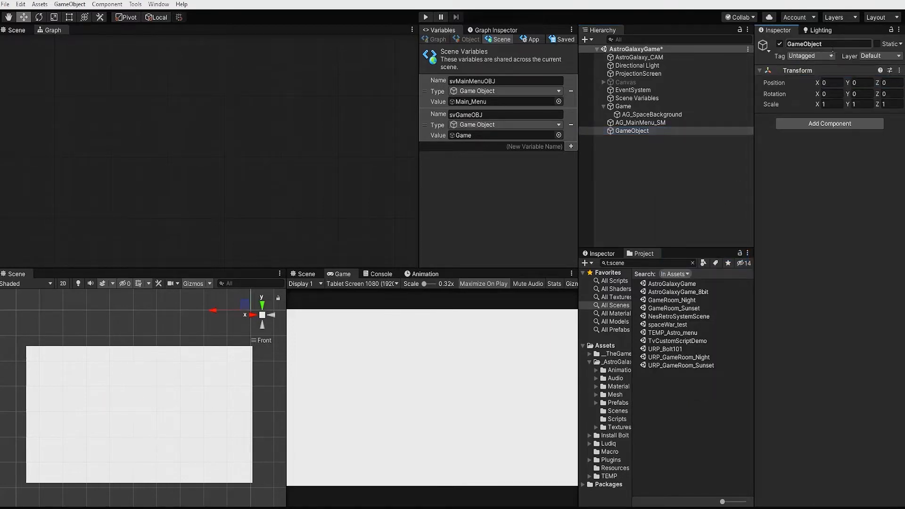
left_click(839, 47)
type("Ba")
Snap Background_01 to the lower-right corner of ProjectionScreen as seen from the front
scroll(208, 384, "down", 2)
middle_click_drag(197, 382, 190, 398)
scroll(193, 391, "down", 1)
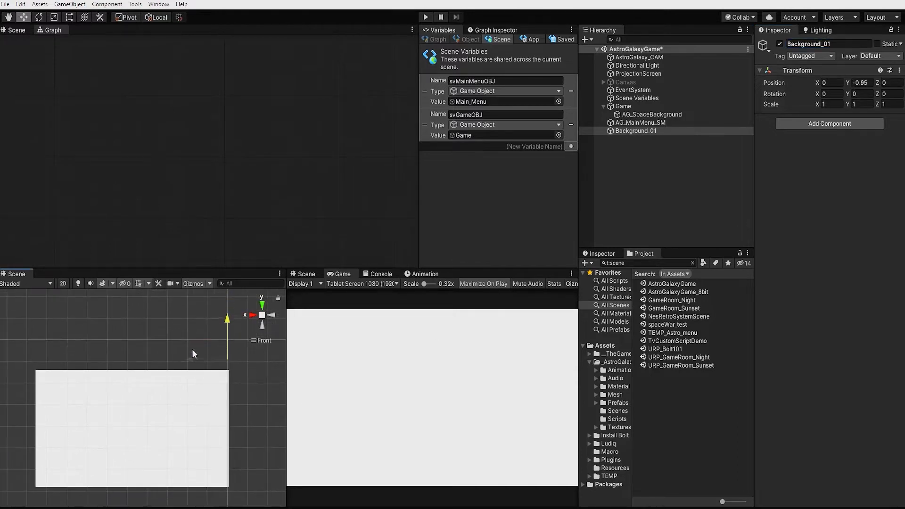
left_click_drag(187, 360, 206, 371)
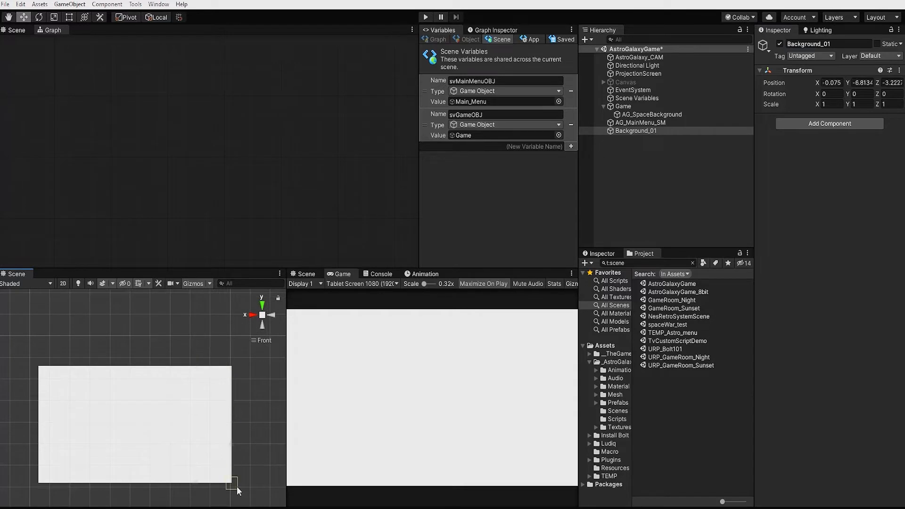
left_click(140, 367)
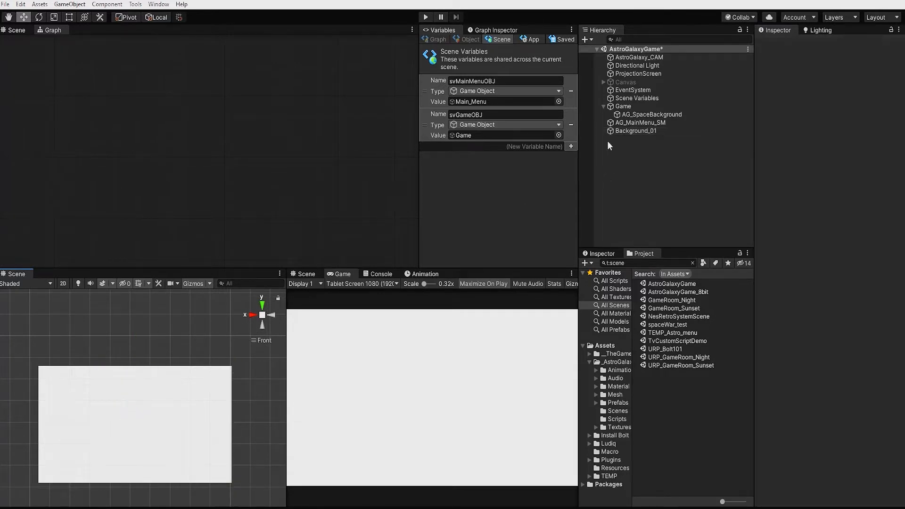
Snap Background_01 to ProjectionScreen's lower-left corner (X 9.555, Y -6.8134), set its Z to 0 and parent it under AG_SpaceBackground
left_click(627, 131)
middle_click_drag(149, 357, 154, 366)
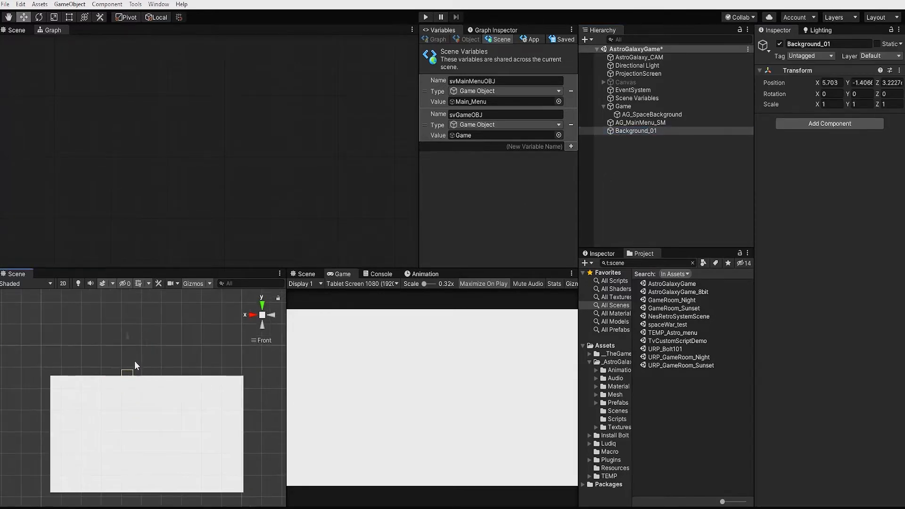
left_click_drag(161, 358, 175, 483, "alt")
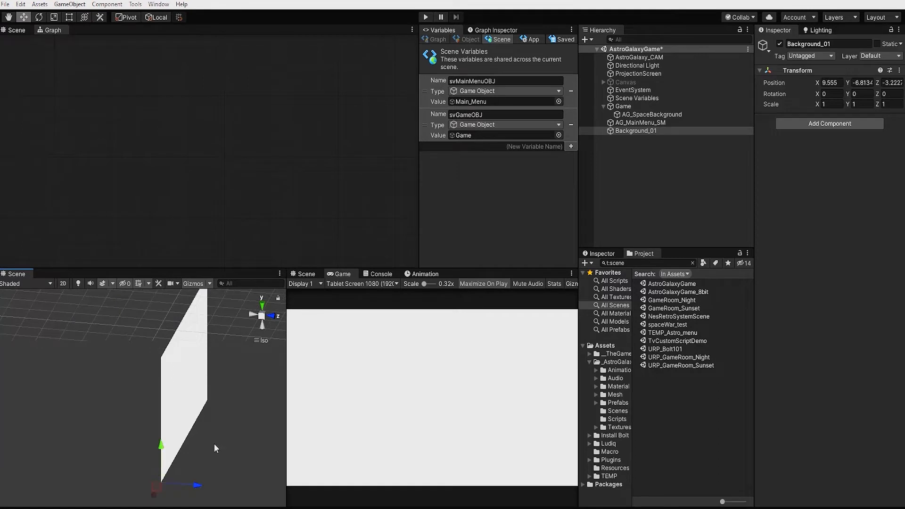
left_click_drag(214, 443, 193, 431, "alt")
left_click(270, 315)
middle_click_drag(167, 352, 183, 379)
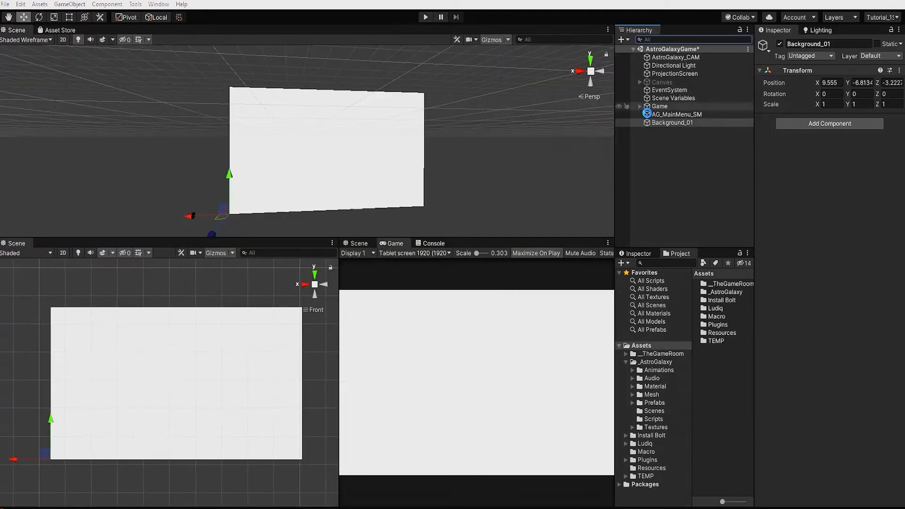
left_click_drag(660, 131, 683, 115)
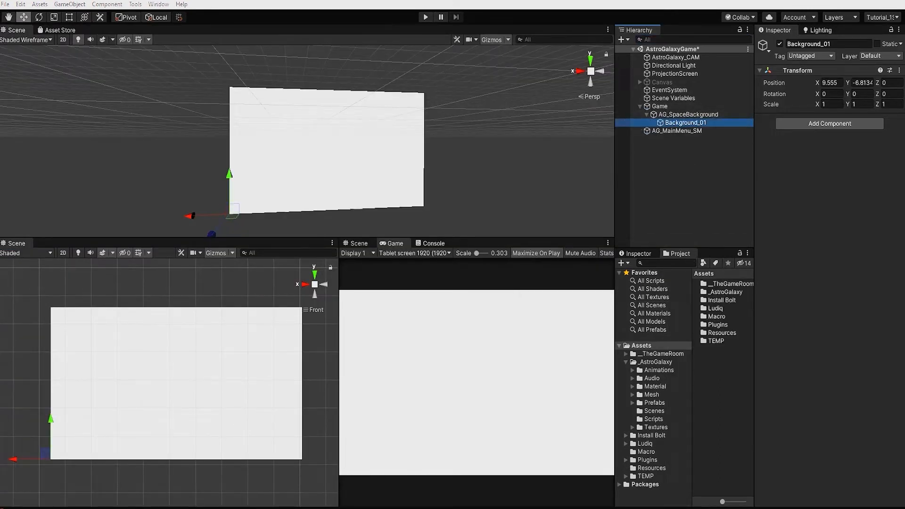
Open the Sprites folder inside _AstroGalaxy/Textures and expand TGR_SpriteSheet_01 to list its individual sprites
left_click(677, 254)
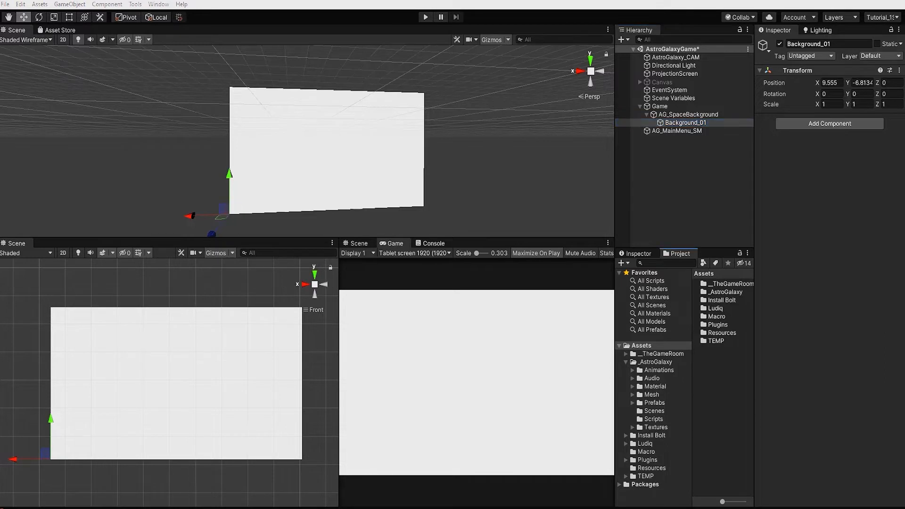
left_click(632, 427)
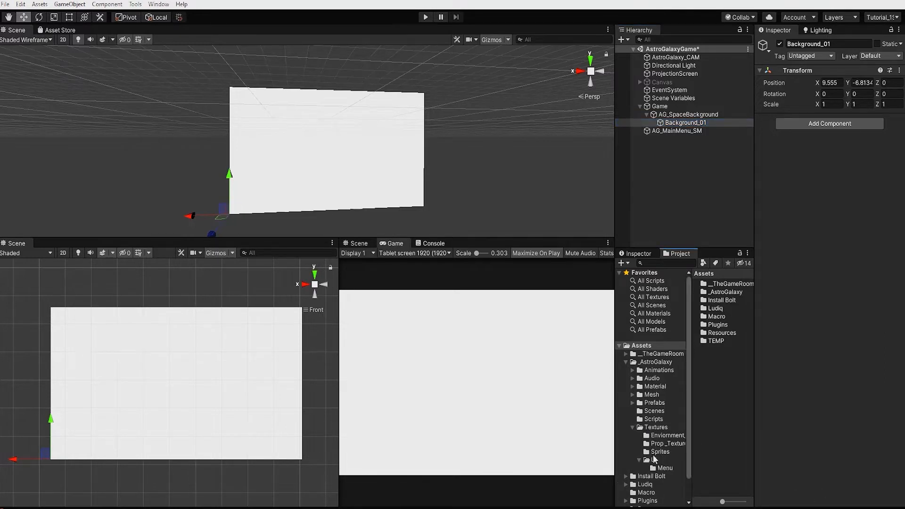
left_click(655, 451)
left_click_drag(620, 316, 591, 315)
left_click(670, 324)
left_click(688, 325)
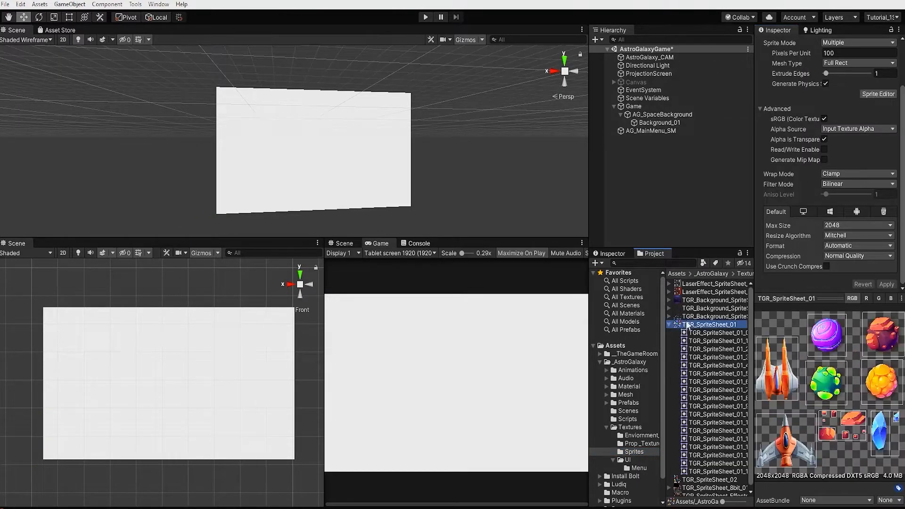
Preview several individual sprites of TGR_SpriteSheet_01
left_click(698, 473)
left_click(704, 456)
left_click(703, 448)
left_click(704, 440)
left_click(704, 415)
left_click(706, 333)
key("Down")
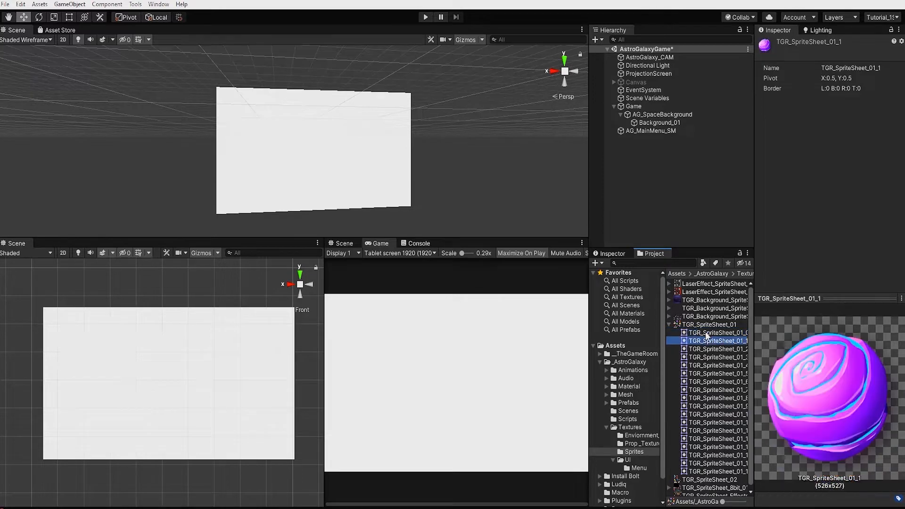
Add the TGR_SpriteSheet_01_0 sprite as a child of Background_01 and display the front scene view in Wireframe mode
left_click_drag(710, 333, 656, 123)
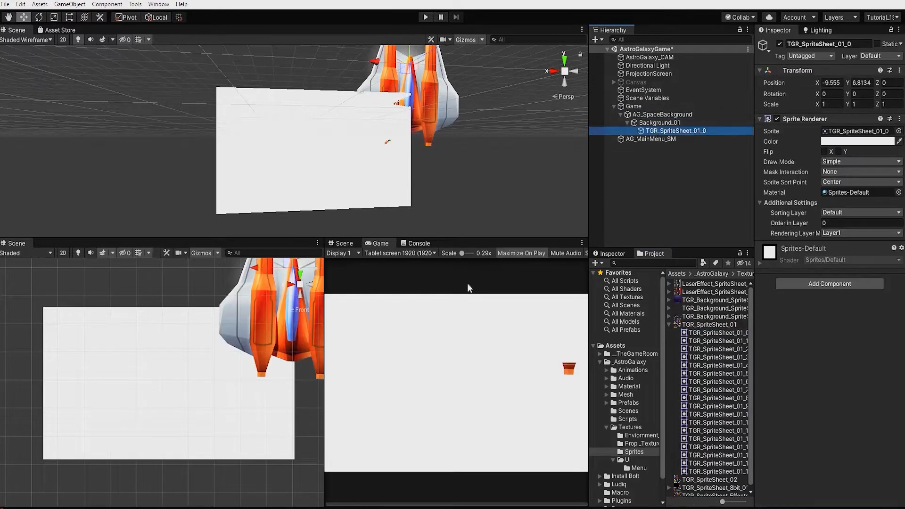
middle_click_drag(276, 323, 174, 401, "alt")
left_click(33, 254)
left_click(27, 279)
right_click_drag(174, 402, 173, 353, "alt")
right_click_drag(472, 112, 422, 125, "alt")
middle_click_drag(422, 125, 419, 168, "alt")
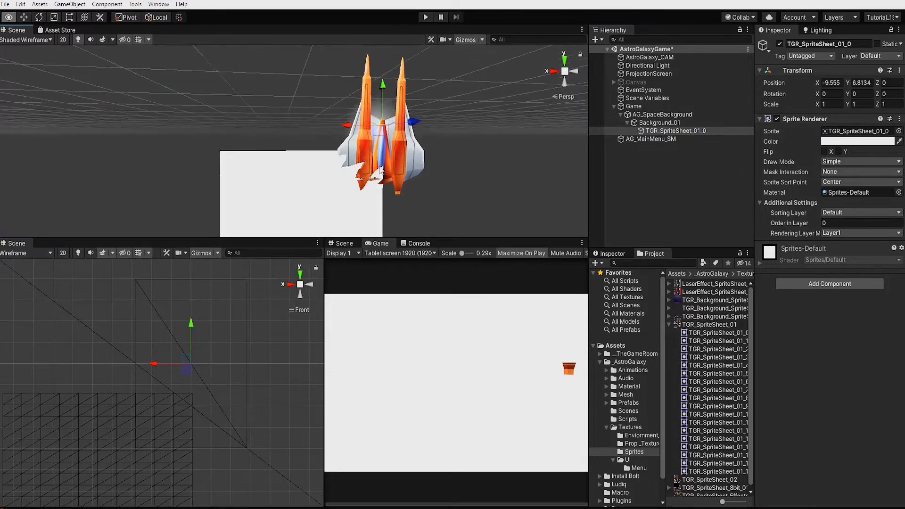
left_click_drag(418, 169, 418, 180, "alt")
Set the Mesh Type of TGR_SpriteSheet_01 to Tight and apply the import settings
left_click(710, 325)
left_click(845, 119)
left_click(843, 138)
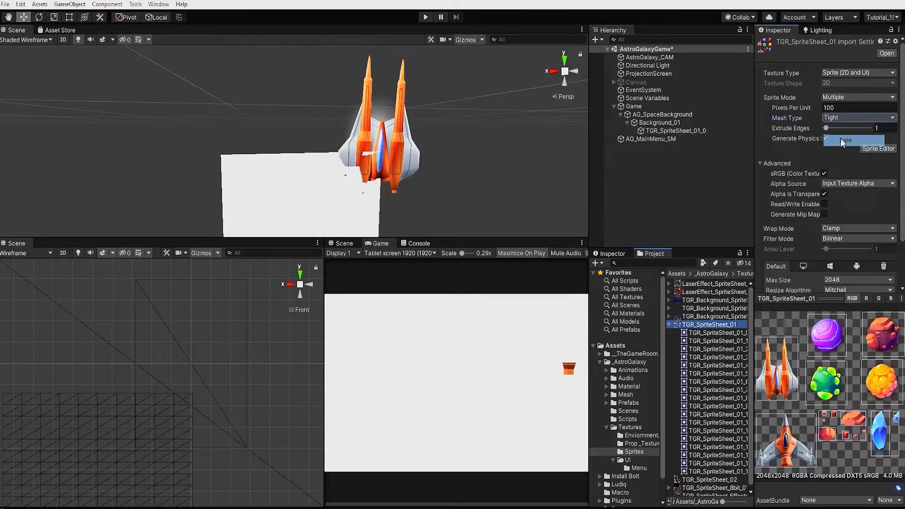
scroll(880, 260, "down", 3)
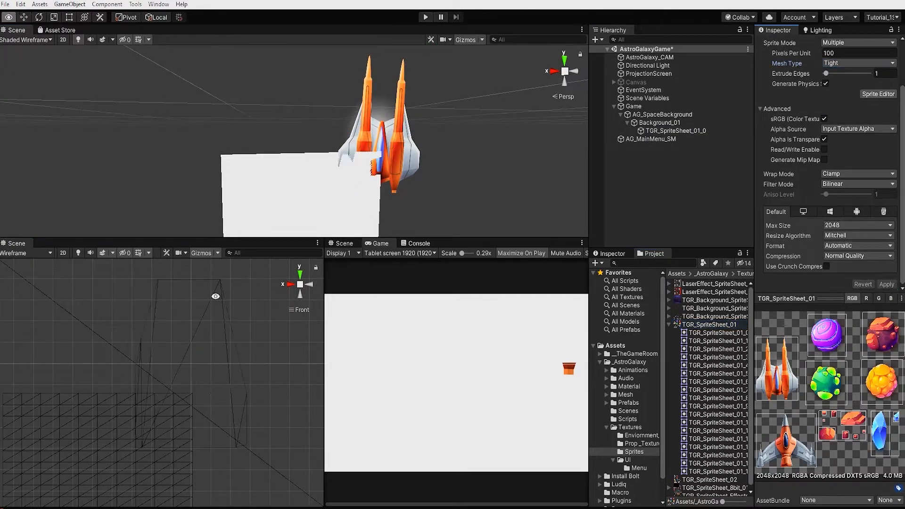
Move the TGR_SpriteSheet_01_0 ship sprite in front of the white plane, to about Y 6.94 and Z 1.41
left_click(411, 152)
left_click_drag(420, 124, 439, 123)
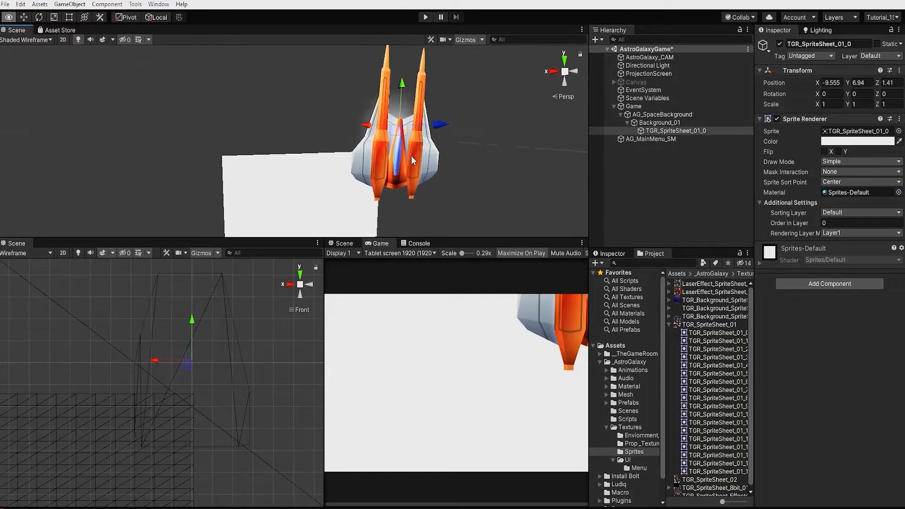
left_click(664, 123)
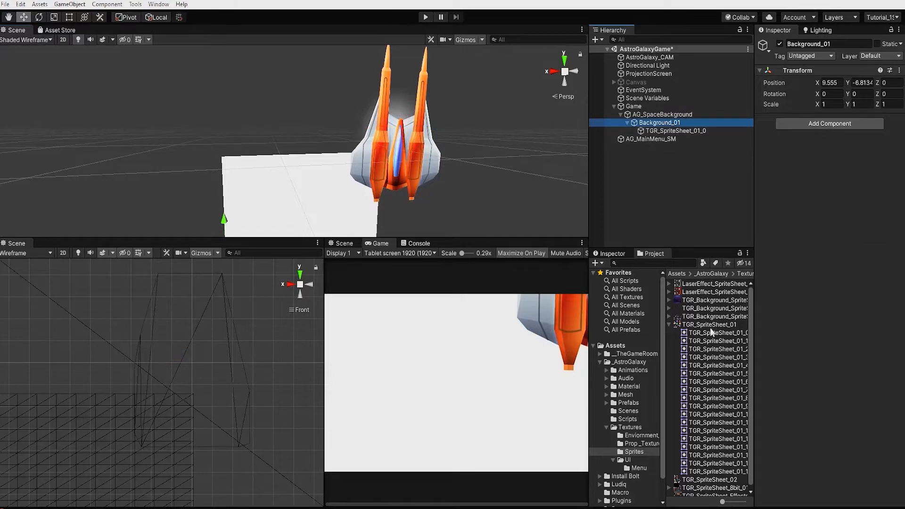
Set the Mesh Type of TGR_SpriteSheet_01 back to Full Rect in its import settings
left_click(709, 325)
left_click(838, 120)
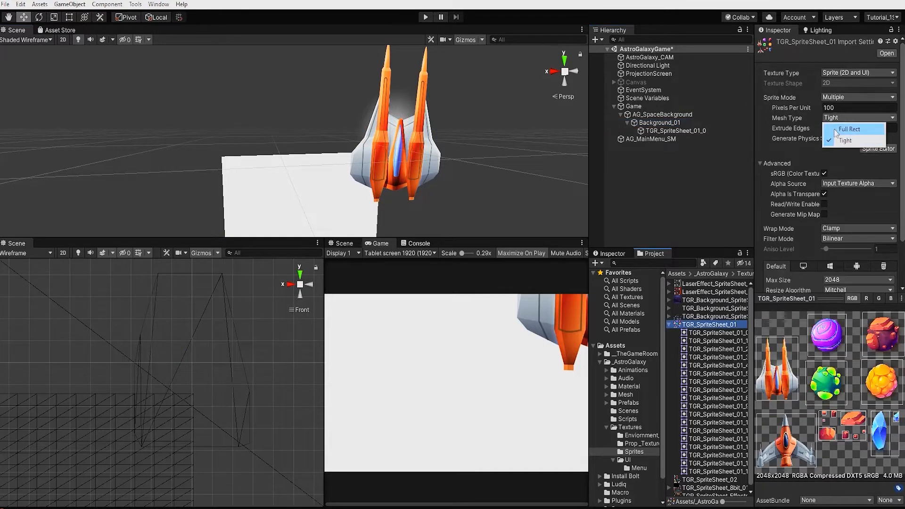
left_click(834, 127)
scroll(875, 234, "down", 3)
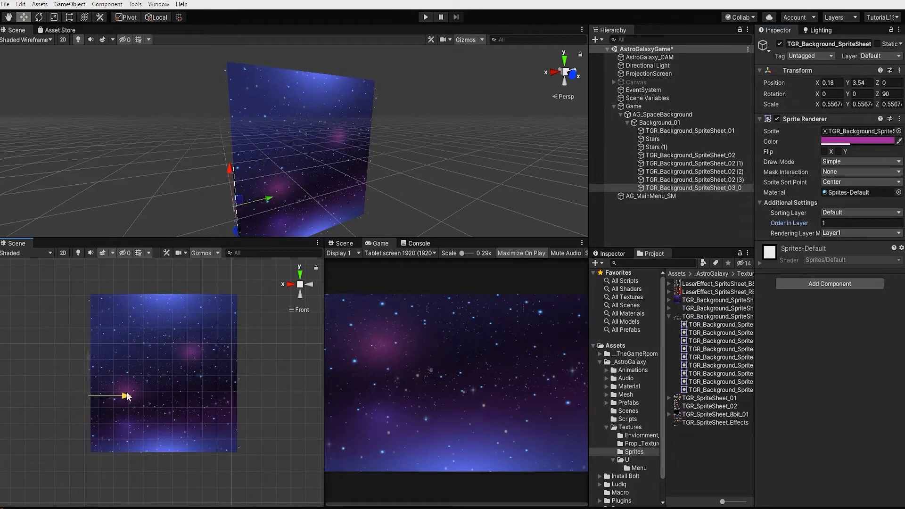
Move the TGR_Background_SpriteSheet_03_0 sprite to about X -0.62, Y 4.05 and display the front scene view in Wireframe mode
left_click_drag(126, 396, 138, 396)
left_click(24, 253)
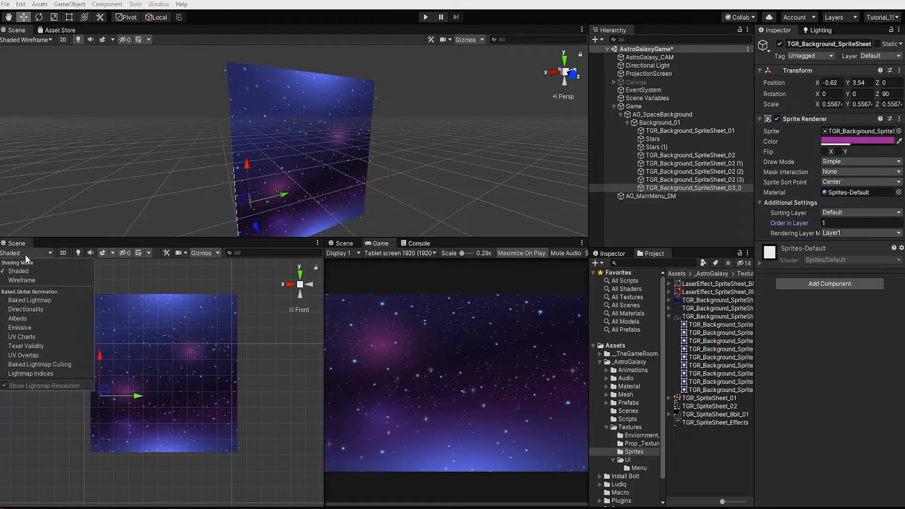
left_click(28, 280)
middle_click_drag(146, 410, 156, 415)
left_click_drag(111, 362, 109, 348)
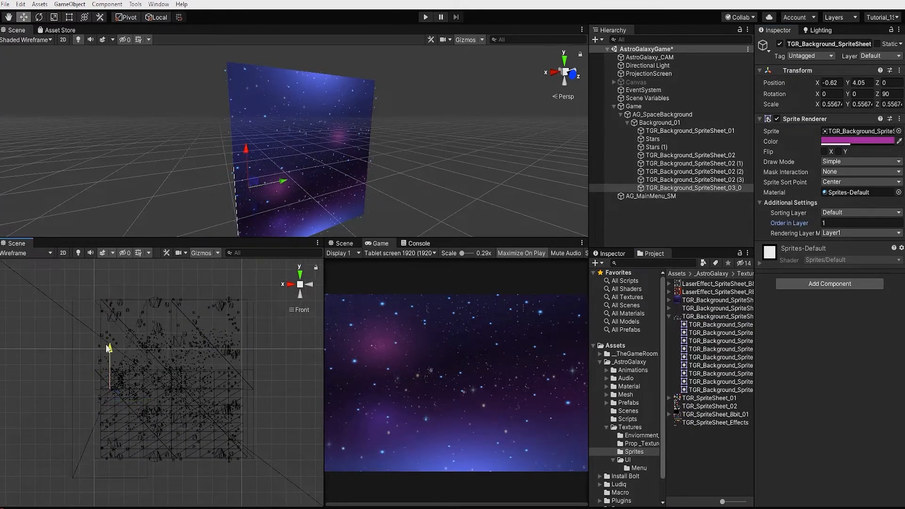
Inspect the Stars layers under Background_01 by toggling Stars (1) off and on again
left_click(223, 304)
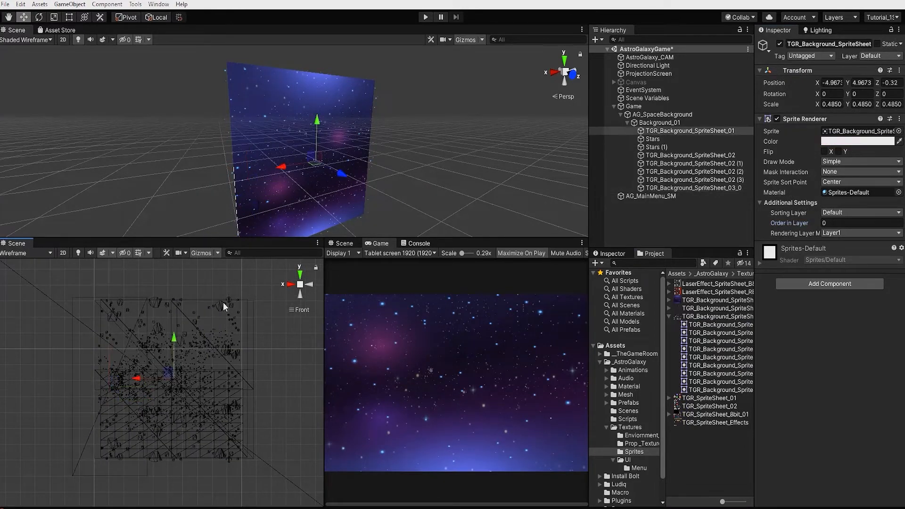
left_click(679, 140)
left_click(678, 147)
left_click(779, 45)
left_click(780, 46)
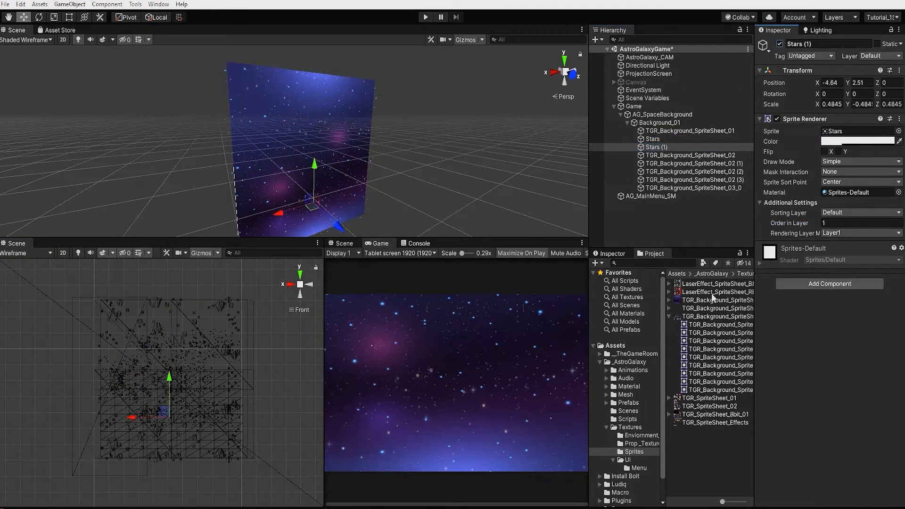
Set the Mesh Type of the Stars texture in the UI Menu folder to Full Rect and apply the import settings
left_click(669, 316)
left_click(631, 462)
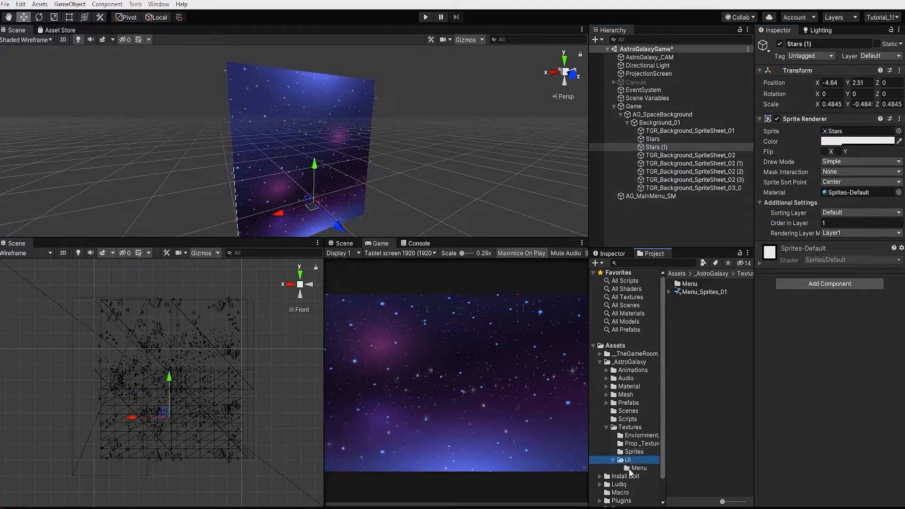
left_click(633, 468)
left_click(693, 365)
left_click(841, 118)
left_click(845, 129)
scroll(859, 217, "down", 3)
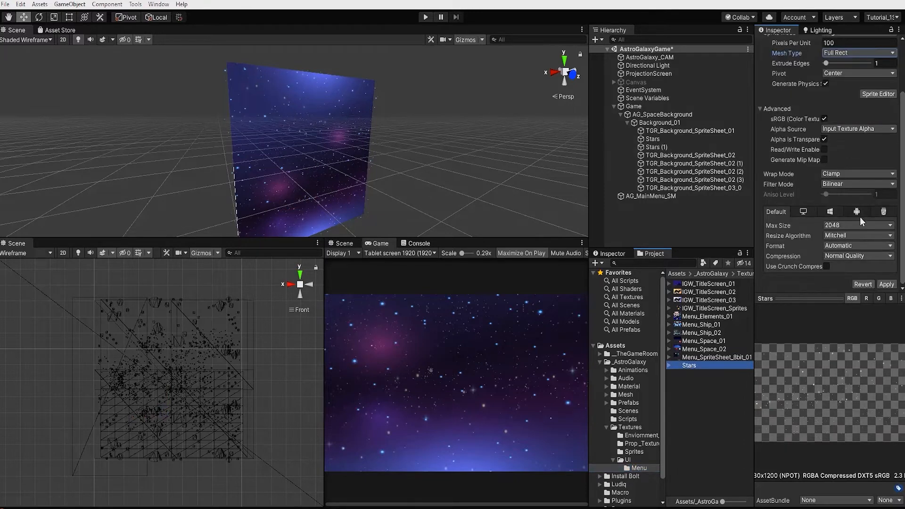
left_click(884, 285)
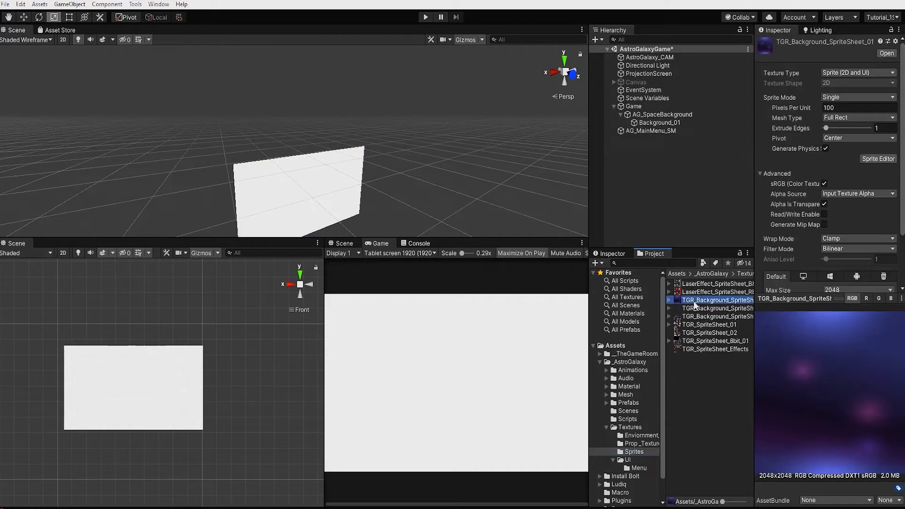
Add the TGR_Background_SpriteSheet_01 sprite as a child of Background_01 and reset its transform
left_click_drag(703, 302, 659, 123)
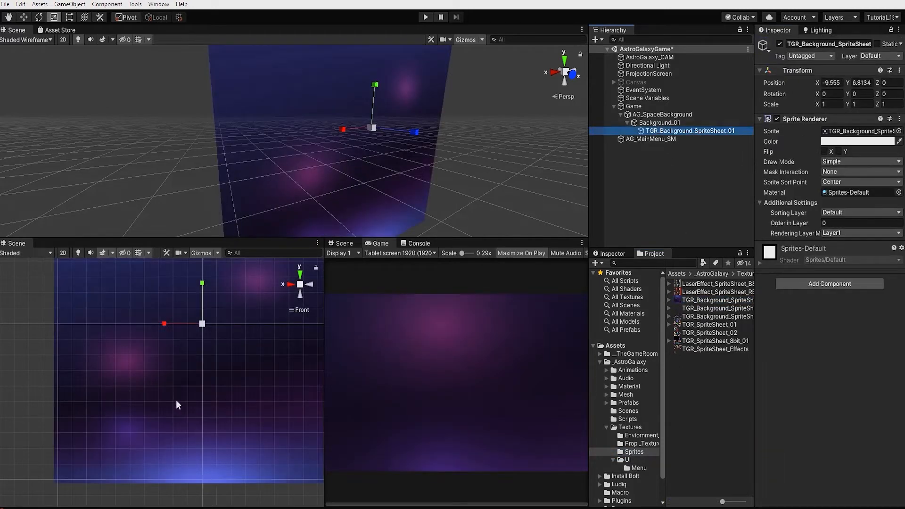
key("w")
left_click(899, 71)
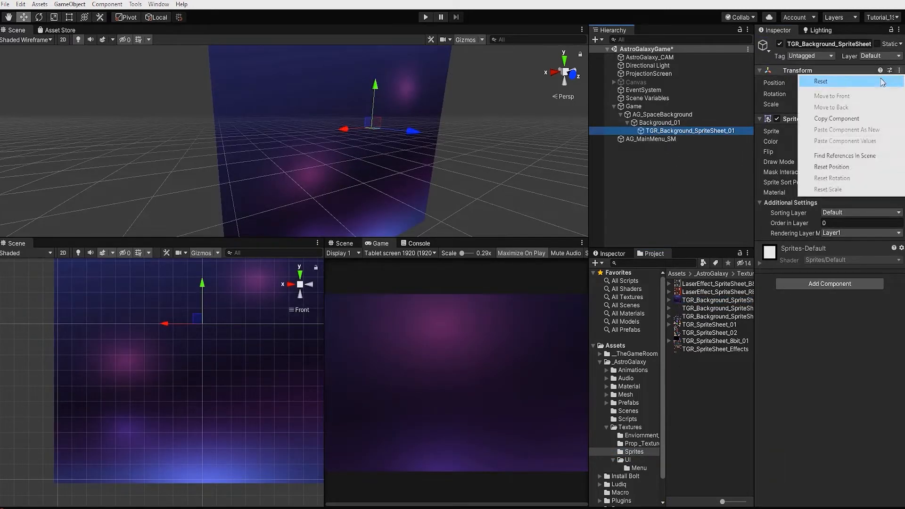
left_click(816, 78)
Lower the background sprite's colour alpha to 125 and move it over the white projection screen
left_click(850, 140)
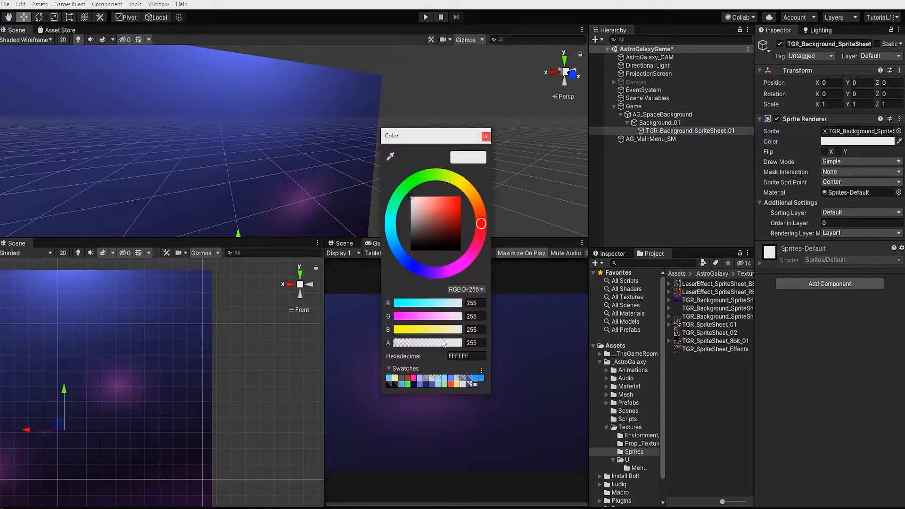
left_click_drag(442, 341, 426, 342)
left_click(86, 415)
left_click_drag(63, 427, 146, 379)
scroll(86, 399, "down", 4)
middle_click_drag(85, 399, 117, 417)
left_click_drag(174, 396, 161, 403)
Scale the background sprite down uniformly to about 0.485 to fit the projection screen's width
right_click_drag(235, 421, 191, 421, "alt")
mouse_move(191, 420)
middle_mouse_down("alt")
mouse_move(196, 371)
mouse_move(188, 411)
middle_mouse_up("alt")
key("r")
left_click_drag(163, 400, 130, 391)
right_click_drag(216, 436, 261, 443, "alt")
left_click_drag(163, 403, 133, 406)
Align the background sprite with the projection screen at about X -4.97, Y 4.97 and Z -0.32
key("w")
left_click_drag(168, 362, 166, 313)
left_click_drag(106, 424, 105, 438)
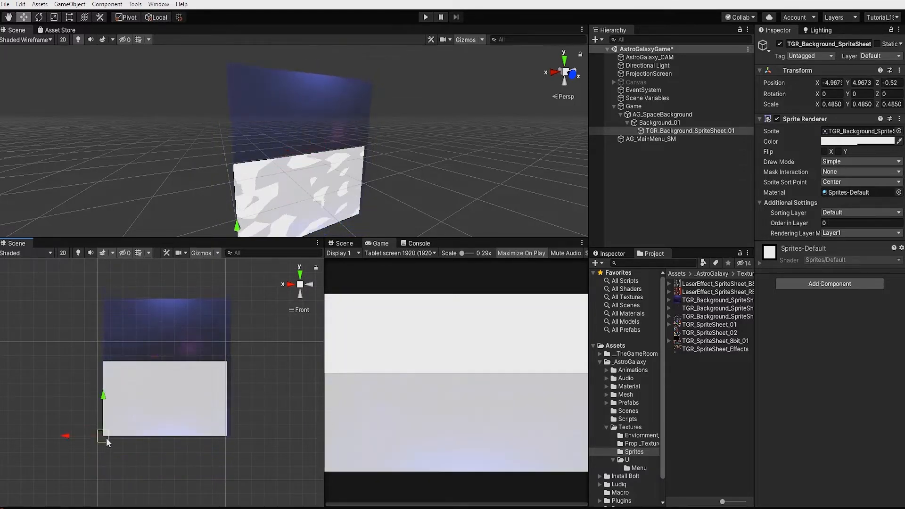
left_click_drag(338, 172, 340, 175)
Restore the background sprite's colour alpha to full opacity
left_click(849, 141)
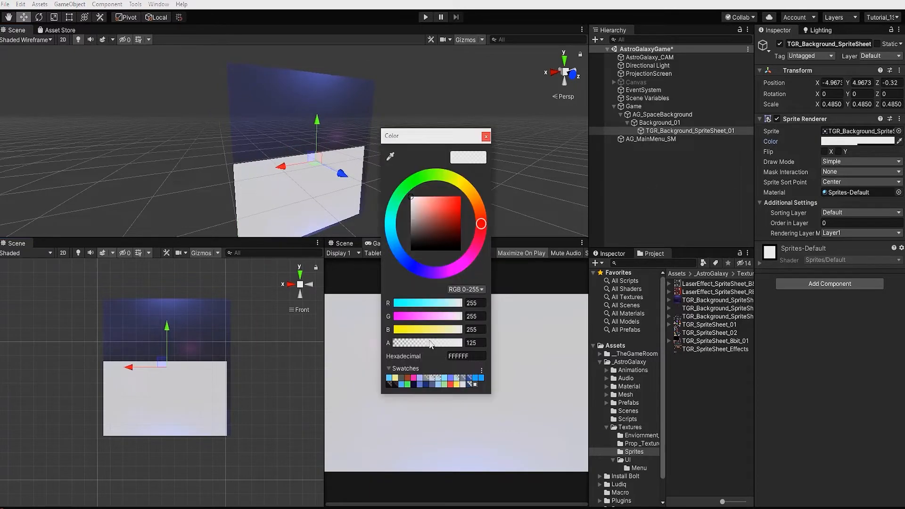
left_click_drag(432, 343, 489, 344)
left_click(485, 136)
Add the Menu_Ship_02 sprite from the Menu folder as a child of Background_01
left_click(639, 468)
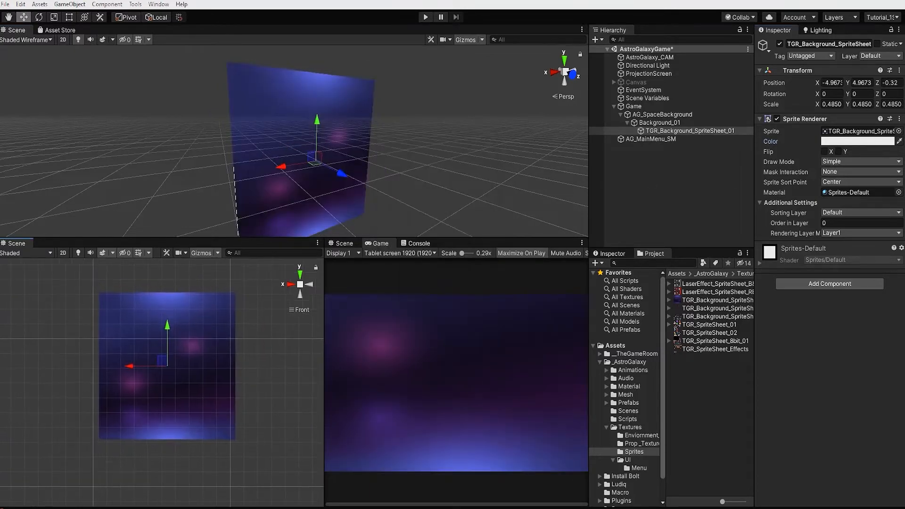
left_click(704, 358)
left_click(703, 349)
left_click(701, 333)
left_click_drag(701, 333, 664, 125)
Scale Menu_Ship_02 to about 0.501, place it at about X -4.5, Y 2.69 and keep it first under Background_01
left_click_drag(226, 335, 167, 348)
key("r")
left_click_drag(171, 353, 154, 395)
key("w")
mouse_move(659, 140)
left_mouse_down()
mouse_move(666, 146)
mouse_move(660, 128)
left_mouse_up()
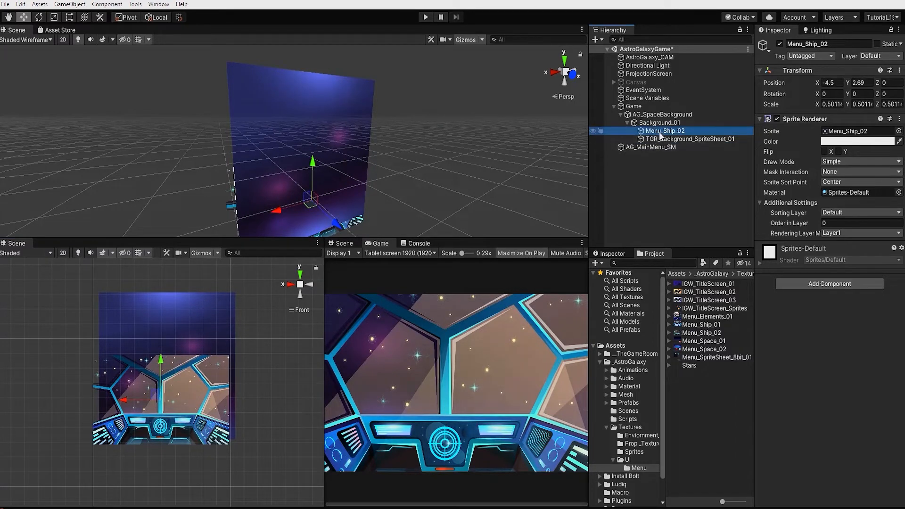
Set the Order in Layer of Menu_Ship_02 to 10
left_click(674, 141)
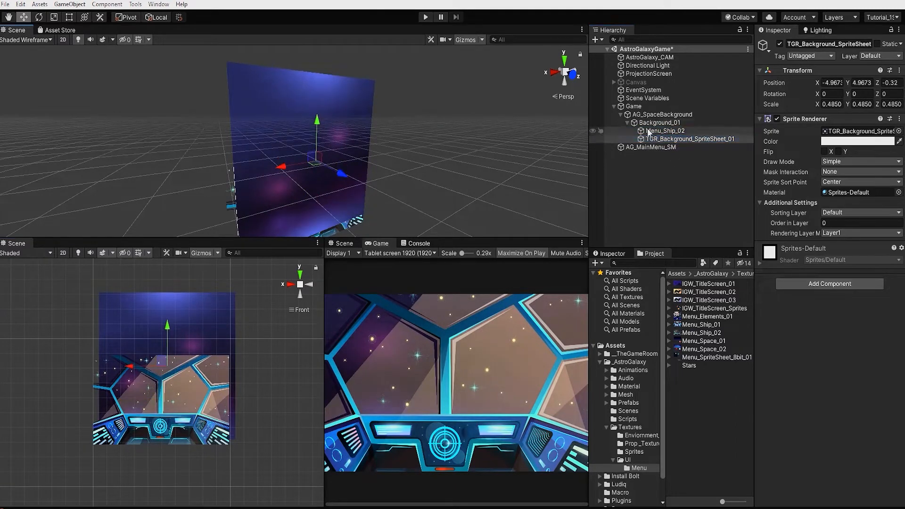
left_click(663, 131)
left_click(759, 203)
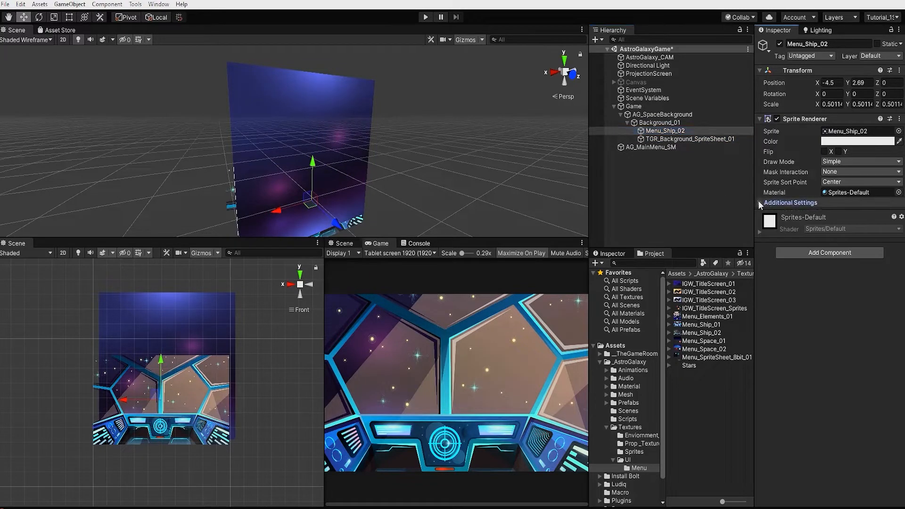
left_click(760, 202)
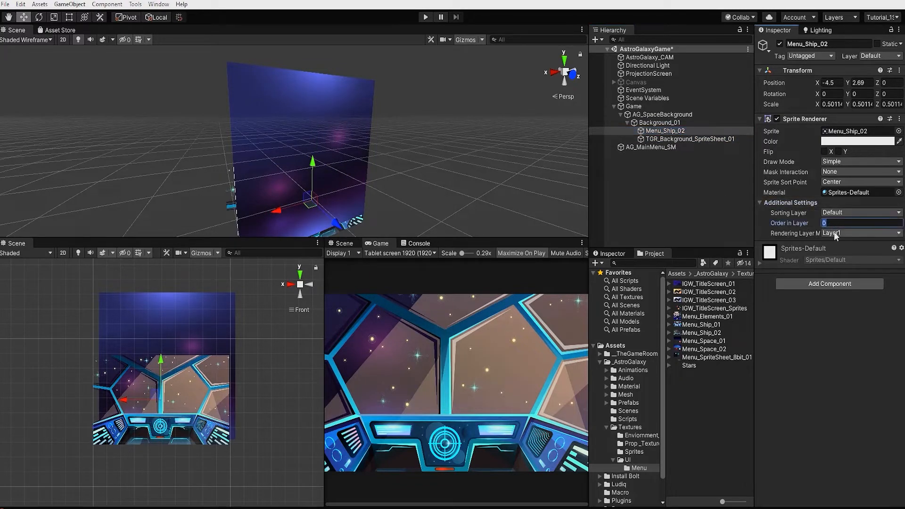
type("10")
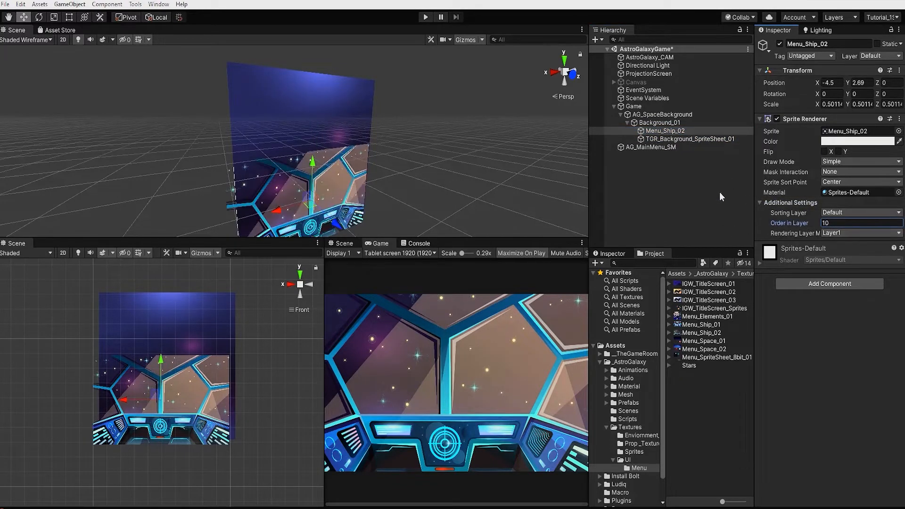
Set the Order in Layer of TGR_Background_SpriteSheet_01 to 12 and that of Menu_Ship_02 to 15
left_click(688, 139)
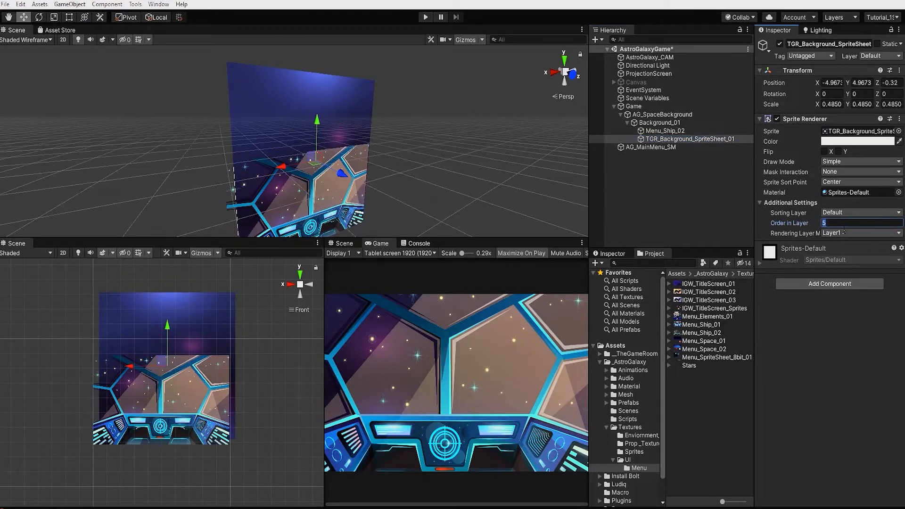
type("12")
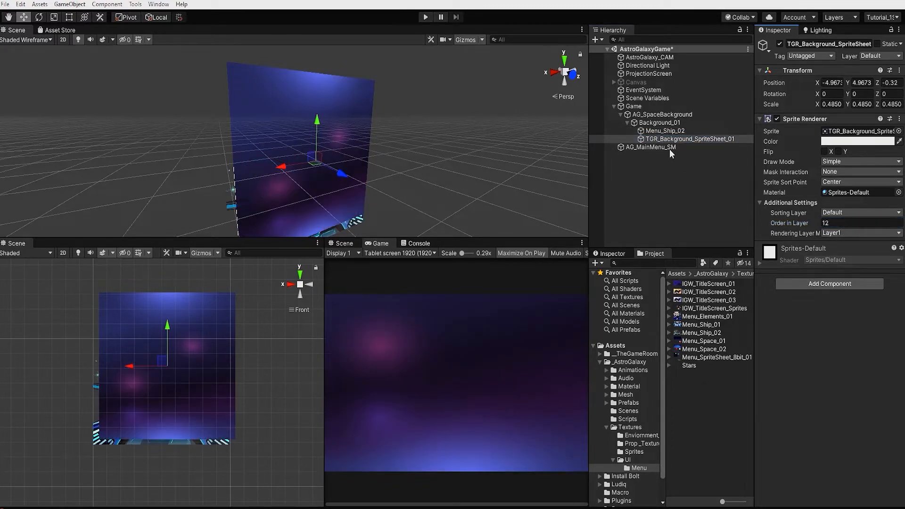
left_click(666, 131)
left_click(829, 223)
type("15")
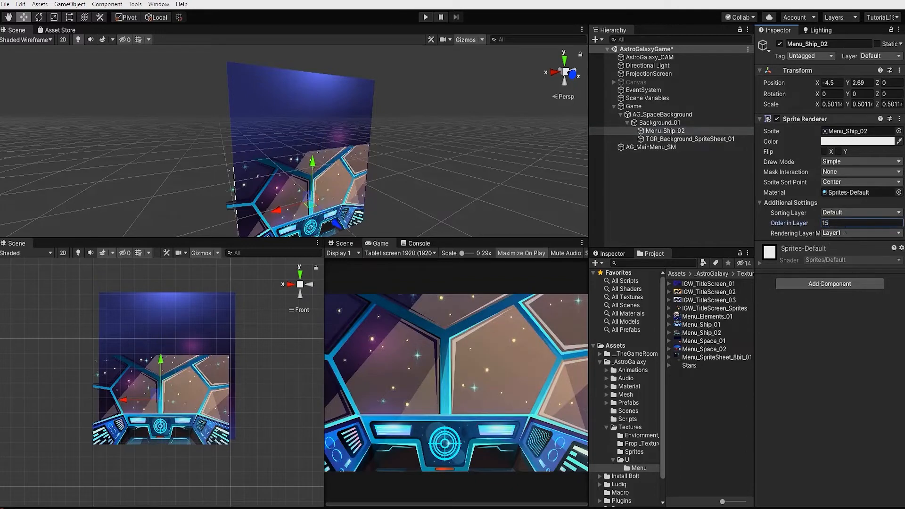
Set the Order in Layer of TGR_Background_SpriteSheet_01 back to 0 and delete Menu_Ship_02
left_click(722, 139)
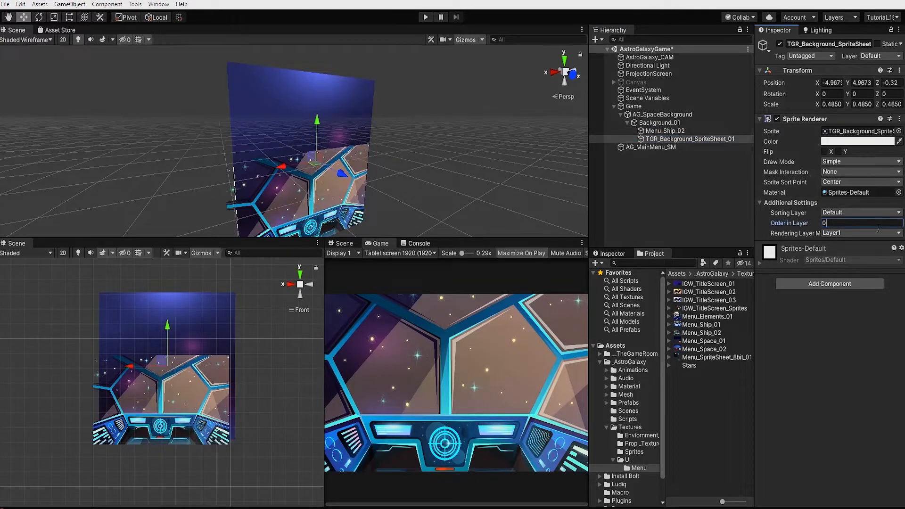
left_click(665, 131)
key("Delete")
Add the Stars sprite over the background, scaled to about 0.4845 and placed at about X -4.64, Y 2.51
left_click(688, 365)
left_click_drag(688, 365, 174, 370)
key("r")
left_click_drag(176, 374, 133, 375)
key("w")
key("r")
left_click_drag(161, 375, 138, 375)
key("w")
left_click_drag(125, 375, 127, 375)
left_click_drag(164, 335, 163, 369)
Duplicate the Stars sprite, flip the copy with a Y scale of -0.4845 and lower its colour alpha to 70
key("ctrl+d")
left_click(862, 104)
type("-0.4845")
left_click(857, 140)
left_click_drag(462, 343, 451, 343)
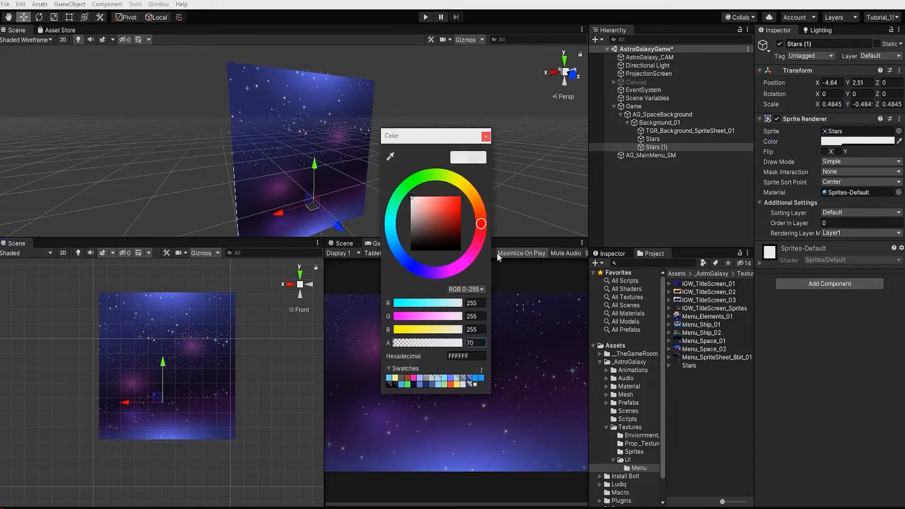
Set the colour alpha of the original Stars sprite to 70 and its Order in Layer to 1
left_click(653, 139)
left_click(846, 141)
left_click(474, 343)
type("70")
left_click(862, 223)
type("1")
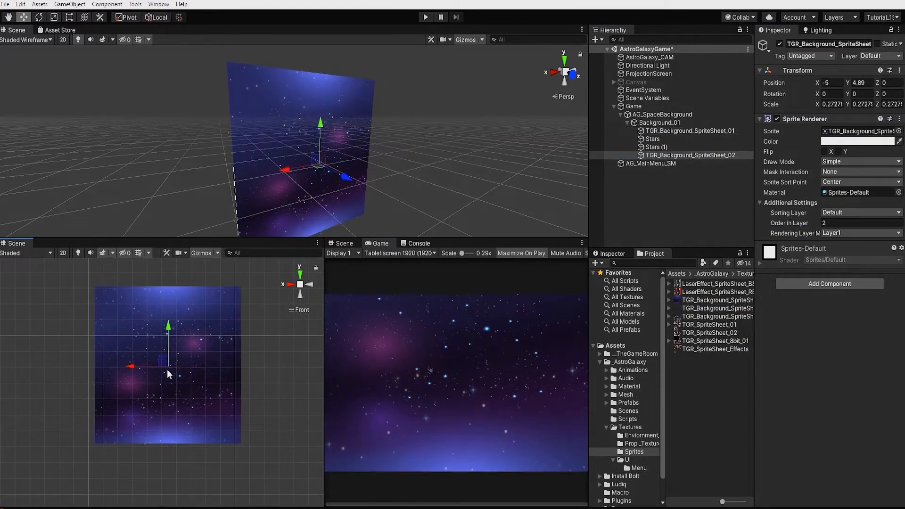
Move the TGR_Background_SpriteSheet_02 star sprite up and to the right on the background
left_click_drag(167, 369, 202, 323)
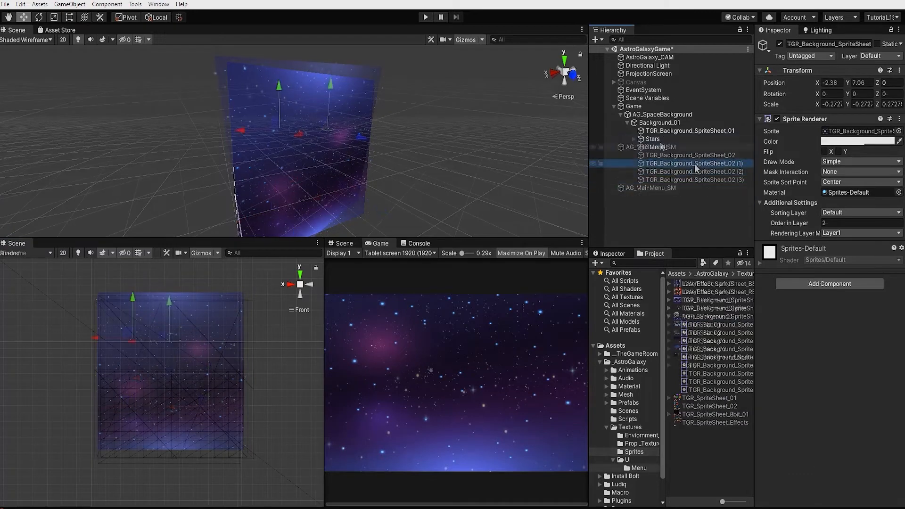
Create an empty object under Background_01 and name it Planets
key("Return")
key("ctrl+shift+n")
left_click(834, 44)
type("P")
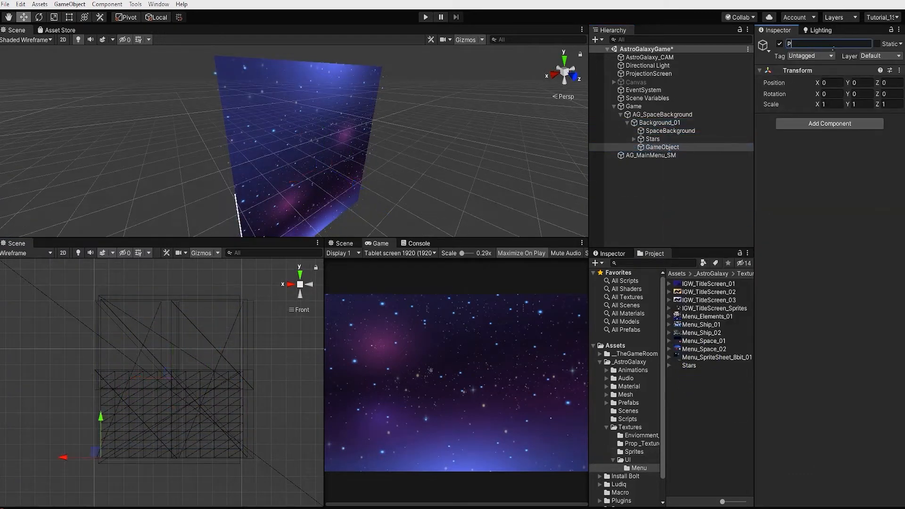
Add the TGR_Background_SpriteSheet_03_1 planet sprite as a child of Planets and set its Order in Layer to 4
left_click(633, 452)
left_click(712, 316)
left_click(669, 316)
left_click(655, 148)
left_click(703, 325)
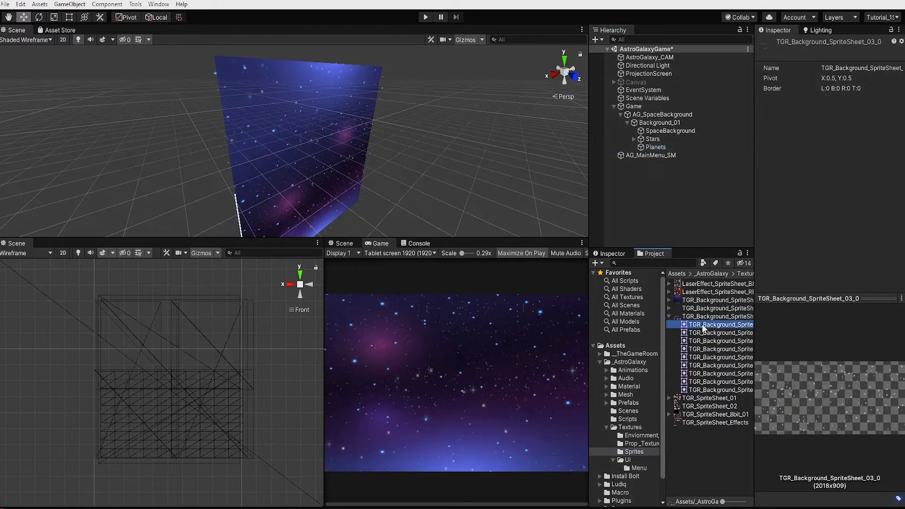
left_click(702, 333)
left_click_drag(703, 333, 655, 147)
left_click(850, 223)
type("4")
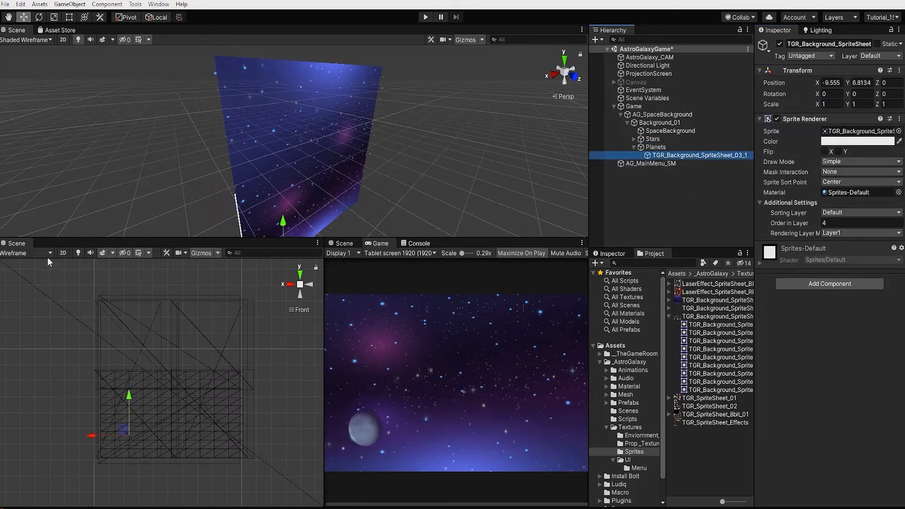
Display the front scene view in Shaded mode and add the TGR_Background_SpriteSheet_03_6 sprite under Planets
left_click(47, 253)
left_click(47, 264)
left_click_drag(663, 147, 662, 148)
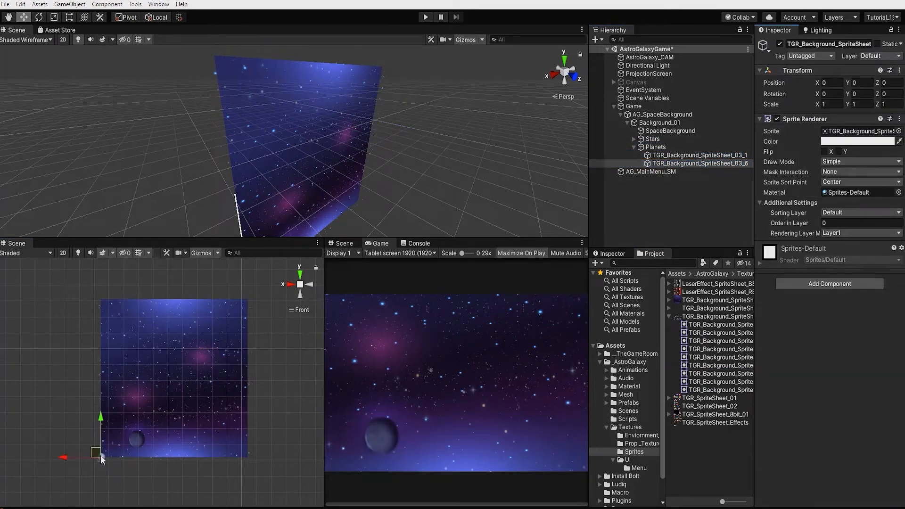
Move the TGR_Background_SpriteSheet_03_6 planet to about X -10.3, Y 16.9 and set its Order in Layer to 4
left_click_drag(96, 452, 126, 400)
left_click(699, 155)
left_click(131, 404)
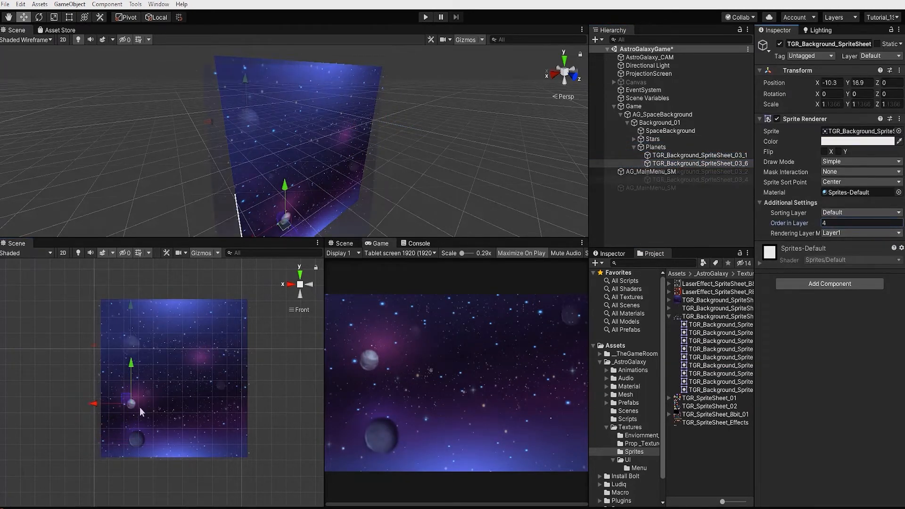
Move the upper-left planet further left, and shift the red Menu_Space_Planet02 planet left and slightly up
left_click_drag(133, 348, 113, 353)
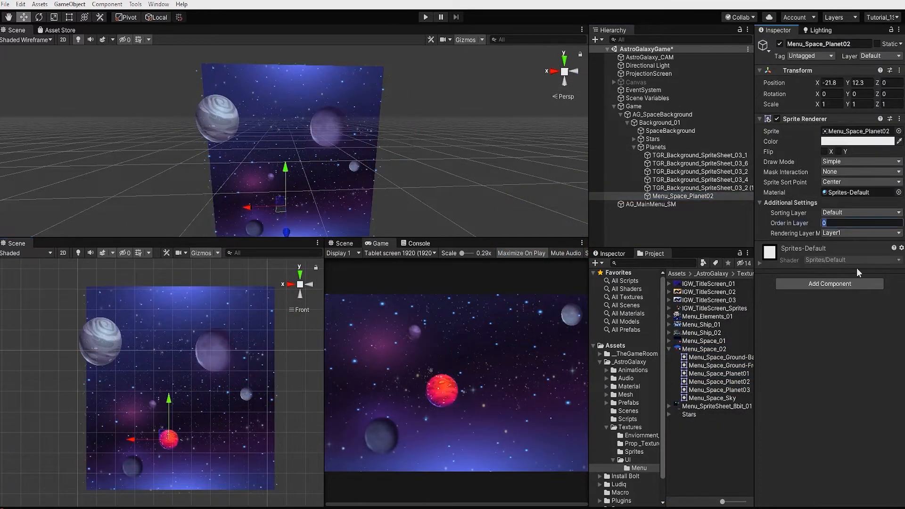
left_click_drag(169, 439, 126, 424)
left_click(858, 141)
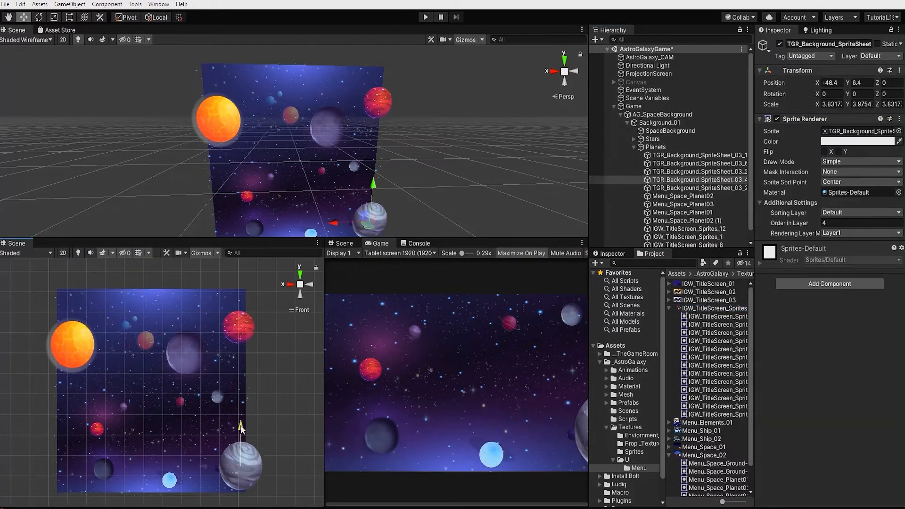
Move the large purple planet to about X -33.7, Y 31.2 and collapse the Planets group
left_click(238, 326)
left_click(179, 358)
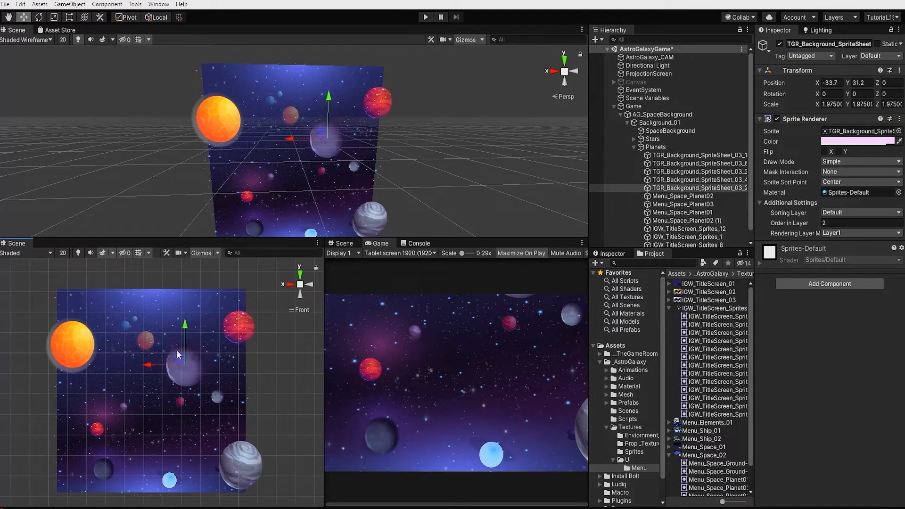
left_click(600, 188)
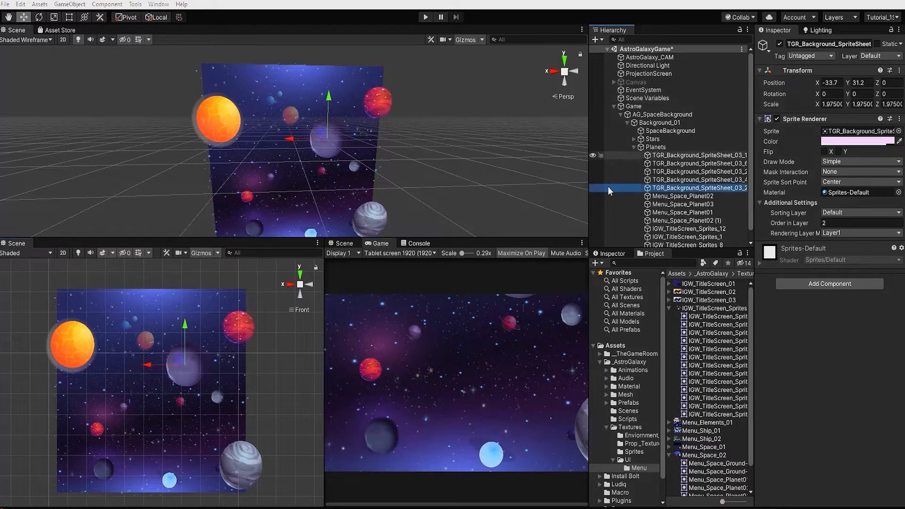
left_click(634, 147)
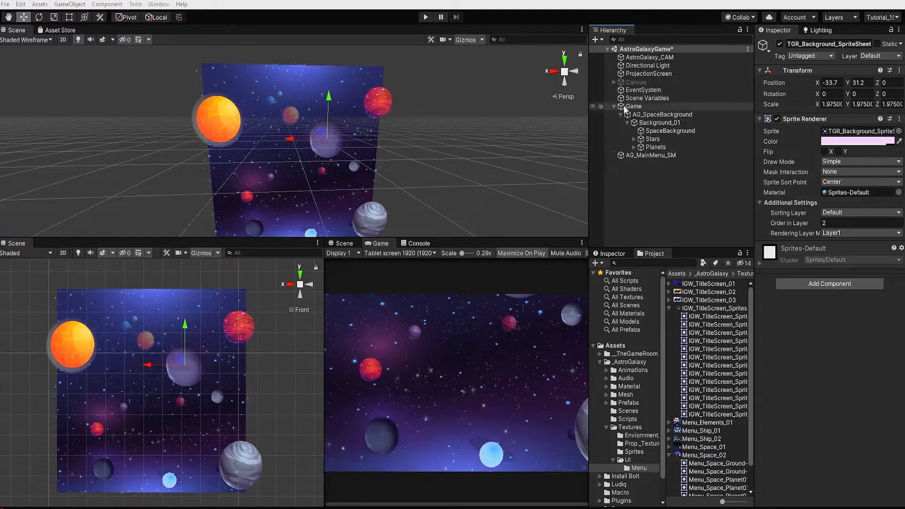
Duplicate the Background_01 group under AG_SpaceBackground and rename the copy to Background_02
left_click(628, 124)
left_click(660, 123)
key("ctrl+d")
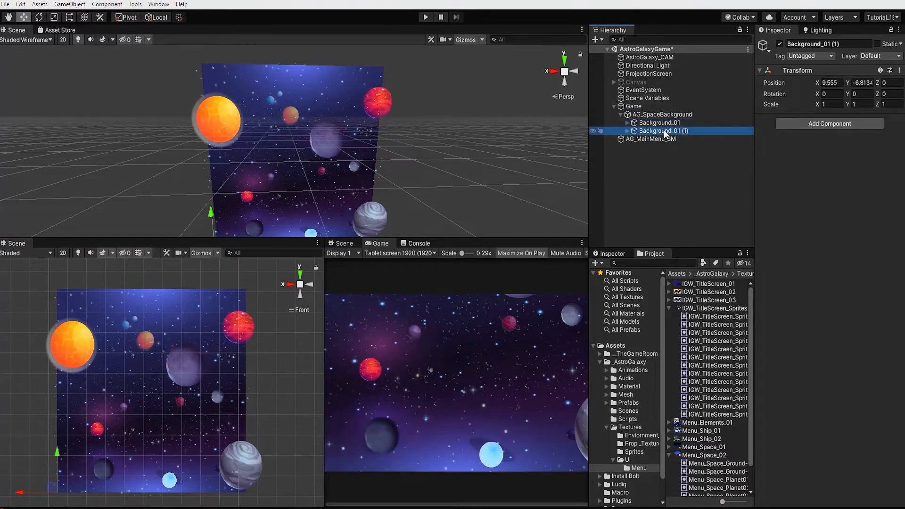
left_click(677, 131)
left_click_drag(677, 130, 699, 130)
key("Return")
Vertex-snap Background_02 directly above Background_01, at about Y 3.12
scroll(65, 455, "down", 1)
left_click_drag(61, 453, 63, 435)
middle_click_drag(66, 447, 71, 473)
key("v")
left_click_drag(66, 498, 83, 313)
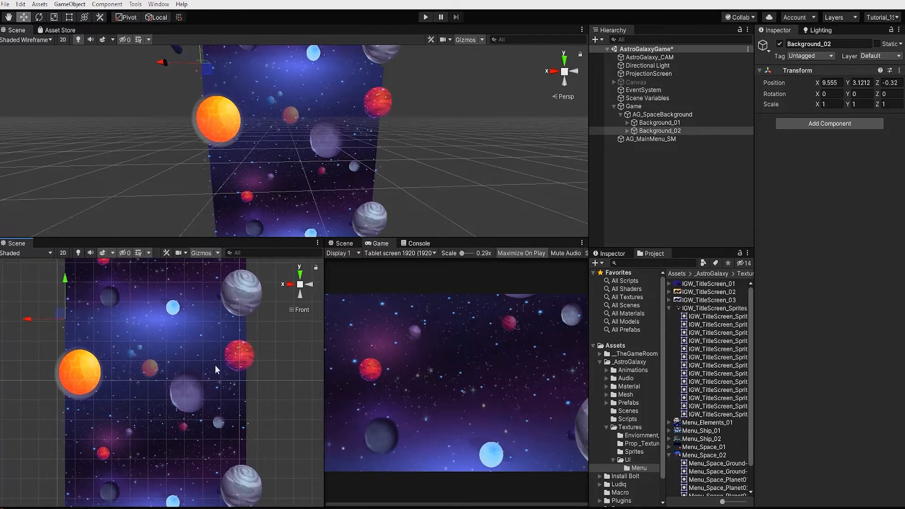
Snap Background_02 to the same depth as Background_01, at Z 0
scroll(216, 370, "up", 1)
middle_click_drag(217, 369, 257, 416)
scroll(295, 125, "up", 3)
middle_click_drag(295, 126, 245, 176)
left_click_drag(245, 177, 222, 162, "alt")
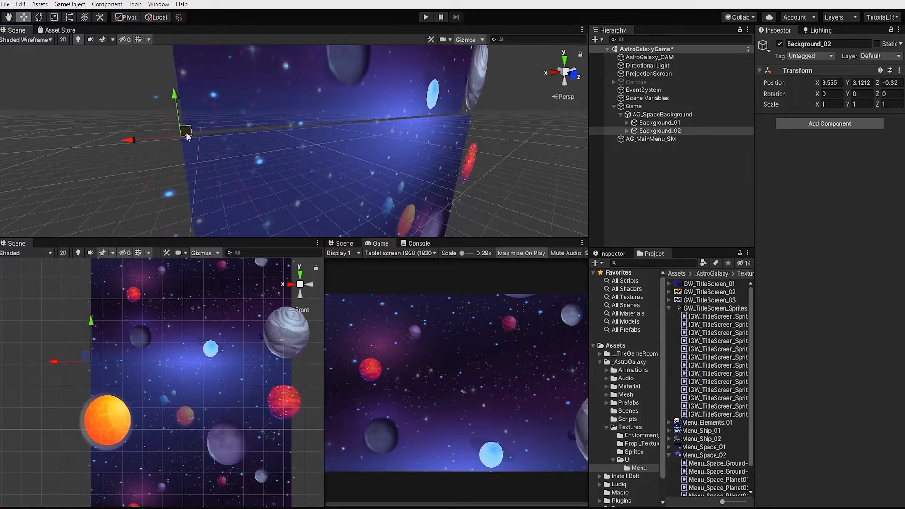
left_click_drag(185, 130, 110, 109)
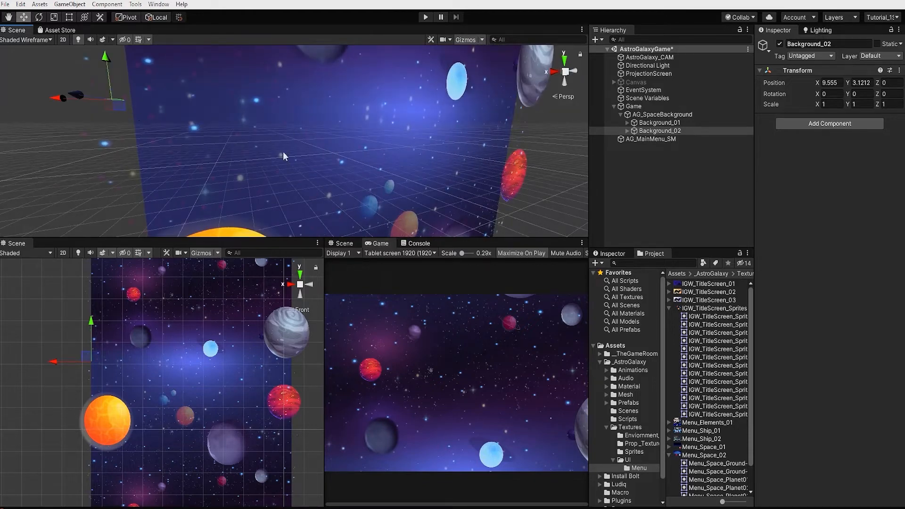
Delete the orange sun, the striped grey planet and the light-blue planet from Background_02, making Background_01 unpickable in the scene
left_click(649, 123)
left_click(655, 132)
right_click_drag(499, 179, 448, 186, "alt")
scroll(198, 332, "down", 3)
middle_click_drag(198, 333, 173, 425)
left_click(102, 330)
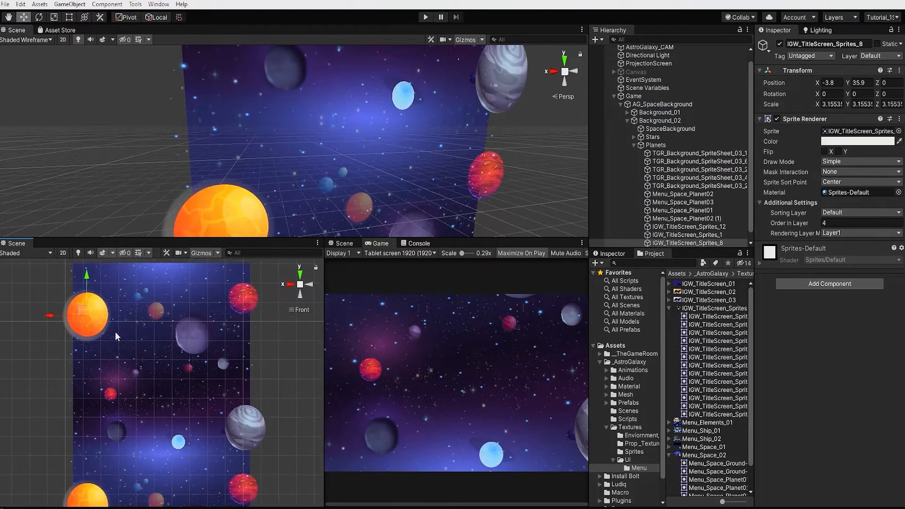
left_click(242, 421, "shift")
key("Delete")
left_click(178, 442)
left_click(601, 121)
left_click(179, 442)
key("Delete")
Move Background_02's large purple planet toward the centre and mirror its SpaceBackground sprite by making the X scale negative
left_click(193, 337)
left_click_drag(187, 329, 151, 379)
left_click(655, 139)
right_click_drag(200, 421, 188, 423, "alt")
left_click(823, 104)
type("-")
right_click_drag(184, 373, 207, 370, "alt")
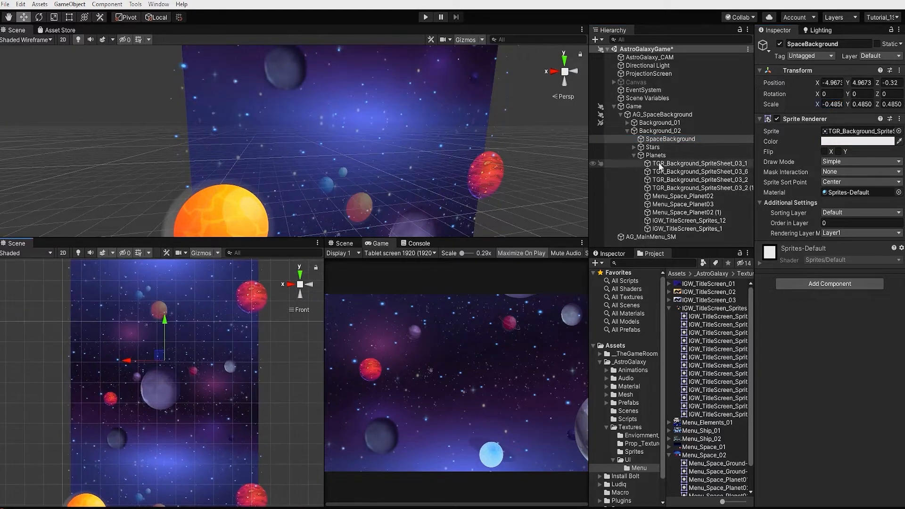
Delete all remaining sprites from the Planets and Stars groups of Background_02
left_click(659, 165)
left_click(671, 229, "shift")
key("Delete")
left_click(634, 147)
left_click(658, 155)
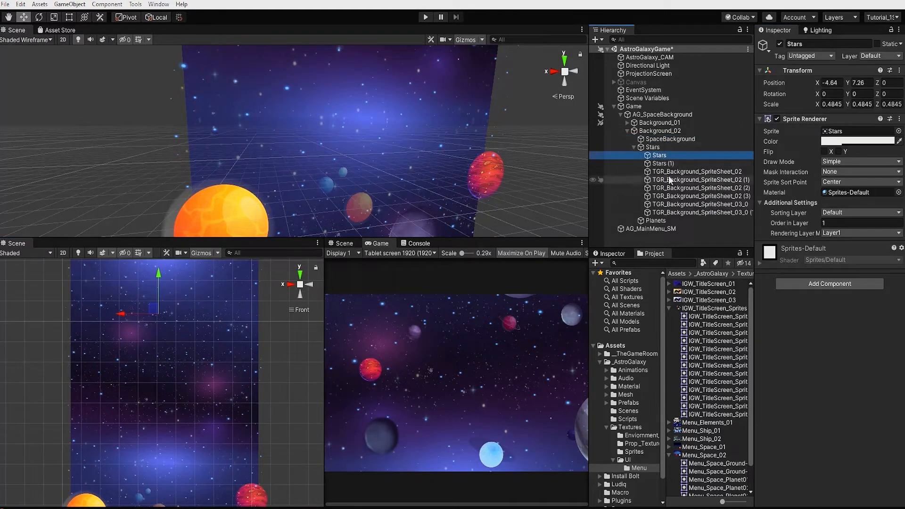
left_click(666, 211, "shift")
key("Delete")
Set the X and Y scale of Background_02's Stars group to 0.4
left_click(652, 147)
left_click(831, 104)
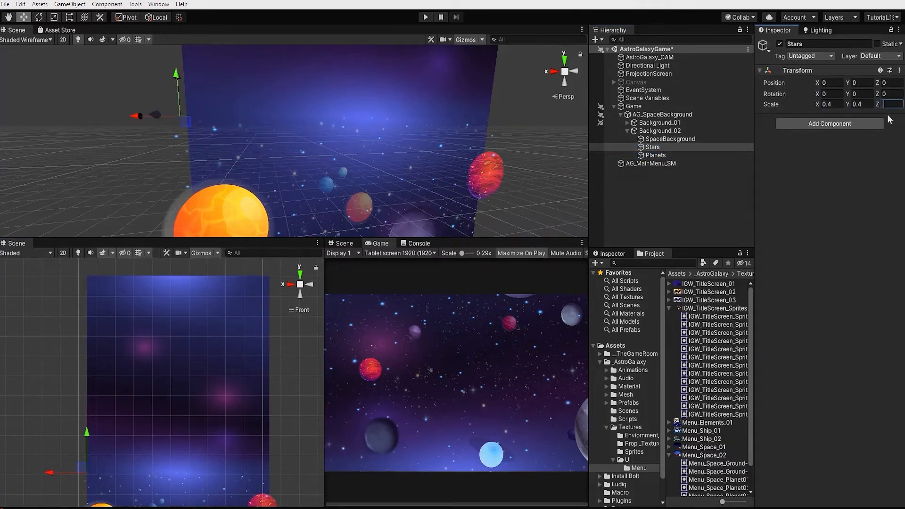
left_click(694, 315)
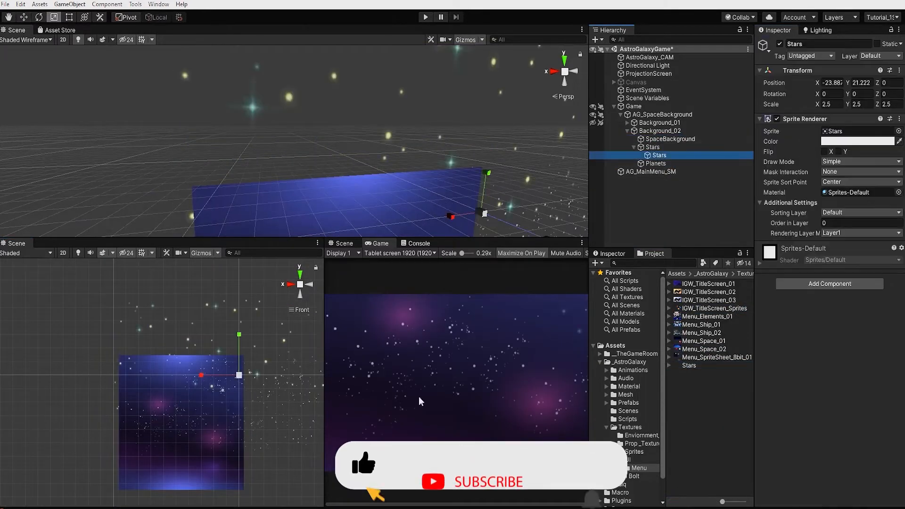
Set the Stars sprite's Z rotation to 90 and shift it sideways over the Background_02 backdrop
key("e")
left_click(890, 94)
left_click_drag(187, 421, 156, 420)
type("90rw")
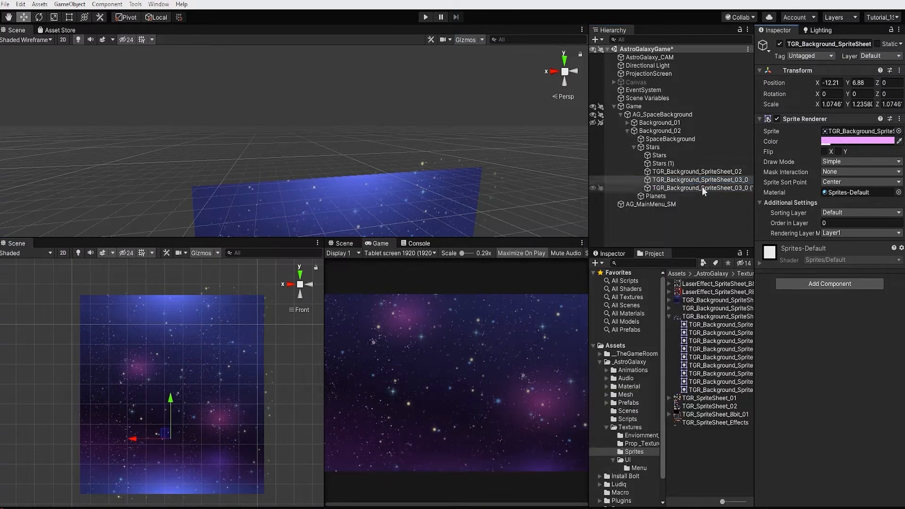
Position the Menu_Space_01_4 planet at about X -31.4, Y 24 and set its Order in Layer to 4
scroll(198, 375, "up", 1)
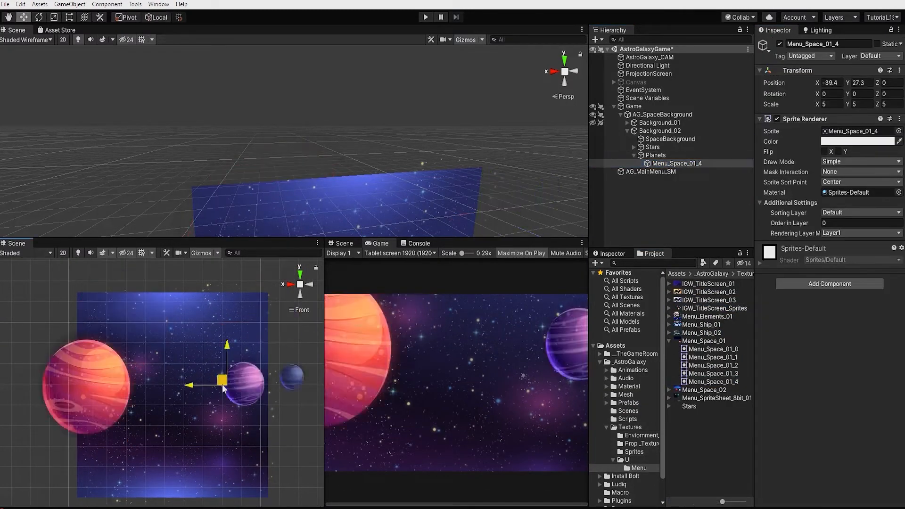
key("w")
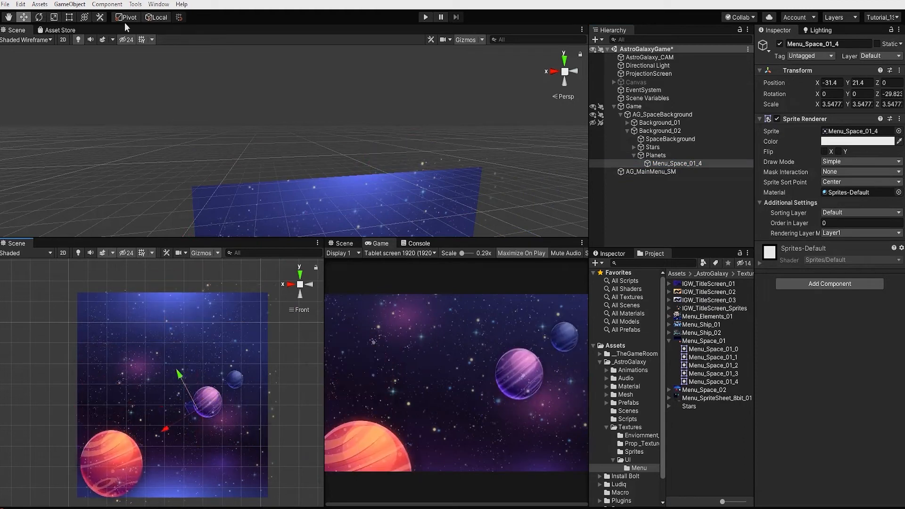
left_click(859, 224)
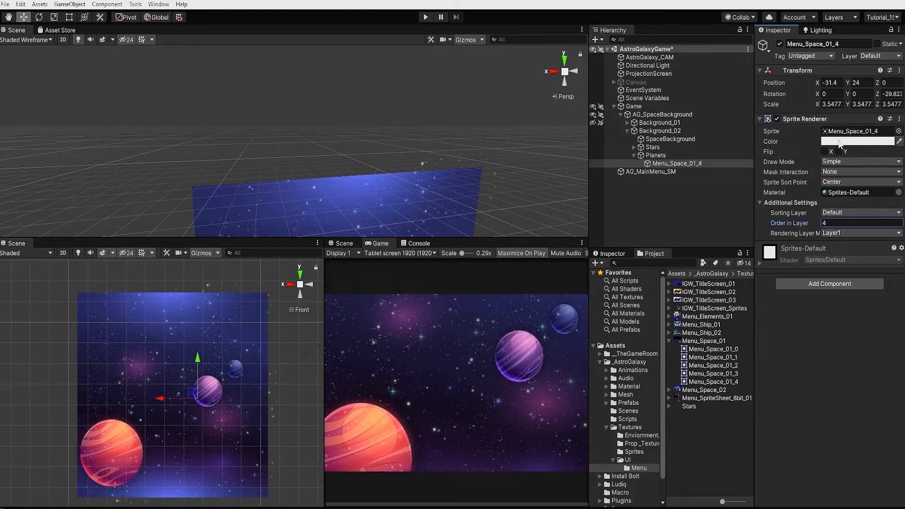
left_click(839, 144)
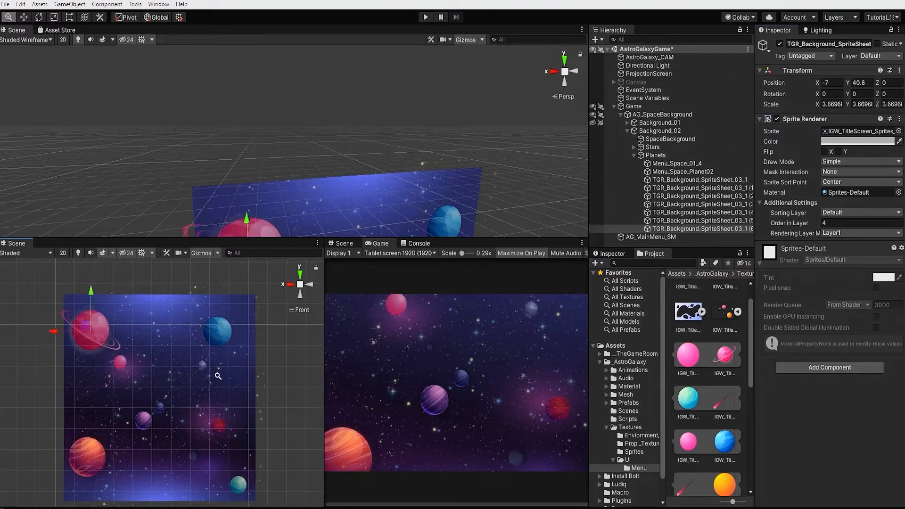
Scale the ringed pink planet to about 1.83 and move it to the backdrop's upper-left corner, about X -3.2, Y 46
right_click_drag(217, 376, 203, 372, "alt")
left_click_drag(62, 338, 108, 338)
left_click_drag(146, 302, 164, 420)
left_click_drag(108, 452, 87, 455)
left_click_drag(87, 414, 87, 369)
key("r")
left_click_drag(88, 409, 82, 413)
key("w")
left_click_drag(87, 373, 92, 279)
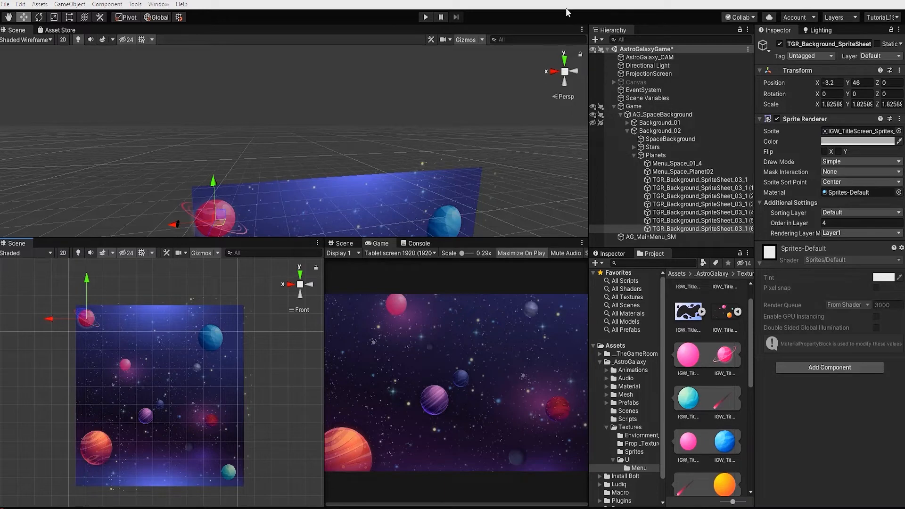
Show Background_01 in the scene again and set AG_SpaceBackground's Y position to 0
left_click(597, 123)
left_click(627, 131)
left_click(654, 131)
left_click(657, 123)
left_click(657, 115)
left_click(863, 83)
type("0")
scroll(283, 379, "down", 5)
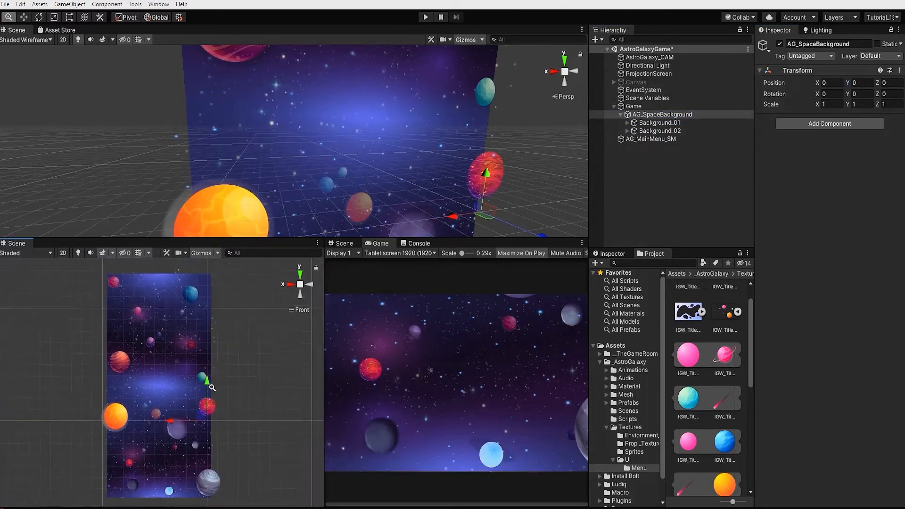
scroll(519, 163, "down", 10)
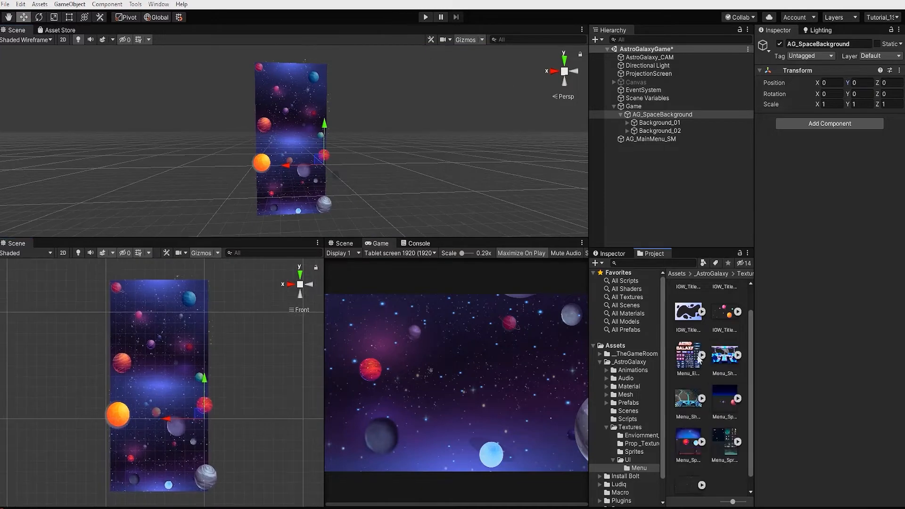
Open the Animation window and dock it beside the Scene and Asset Store views
left_click(606, 427)
left_click(649, 73)
left_click(161, 4)
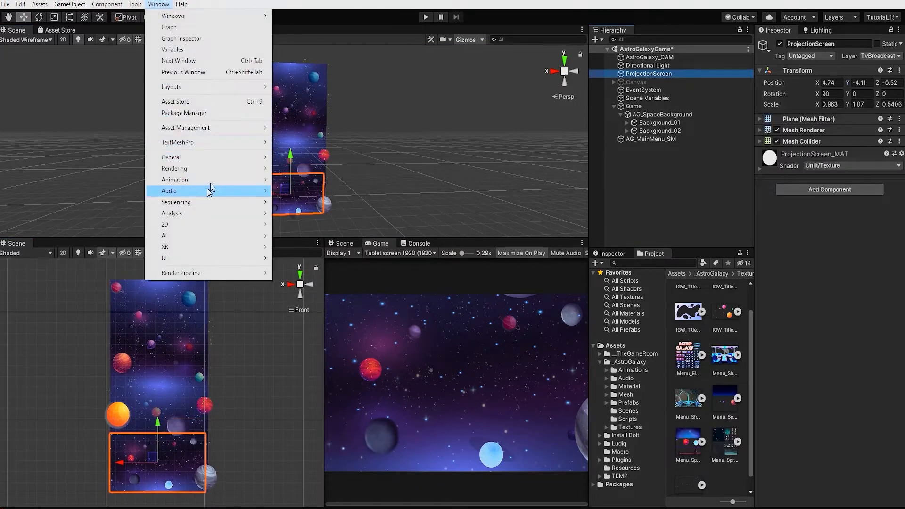
mouse_move(222, 176)
left_click(301, 180)
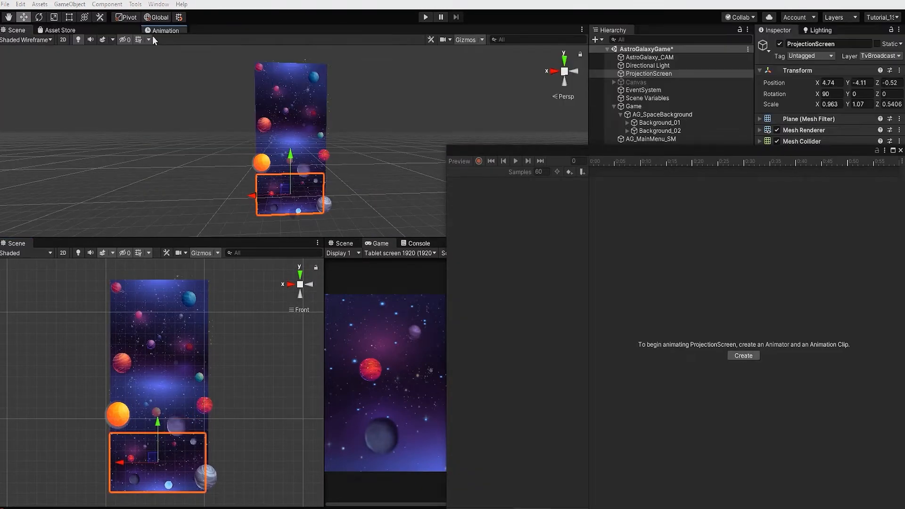
left_click_drag(472, 153, 108, 30)
Create an animation clip for AG_SpaceBackground, saved in Animations/Animation as AG_Game_ParallaxBackground_ANIM.anim
left_click(662, 114)
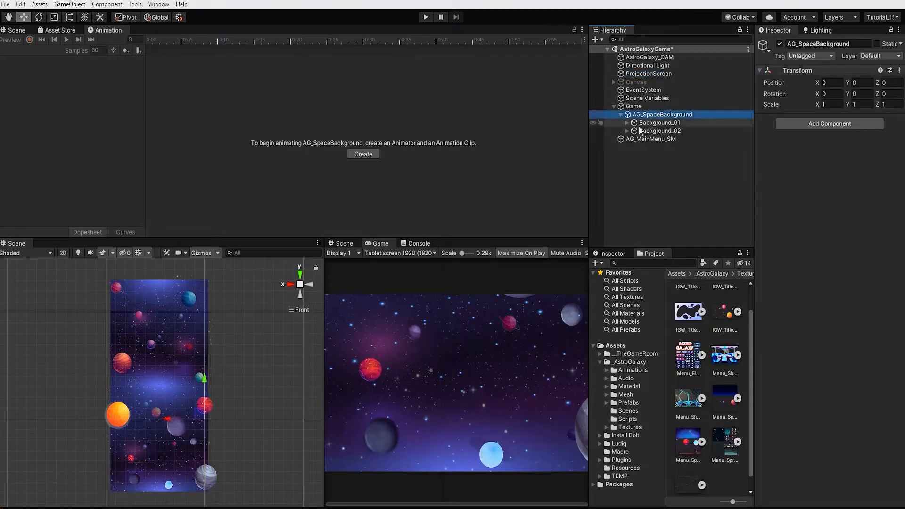
left_click(363, 155)
double_click(163, 109)
double_click(166, 181)
double_click(194, 184)
left_click(175, 202)
double_click(80, 359)
type("Gu")
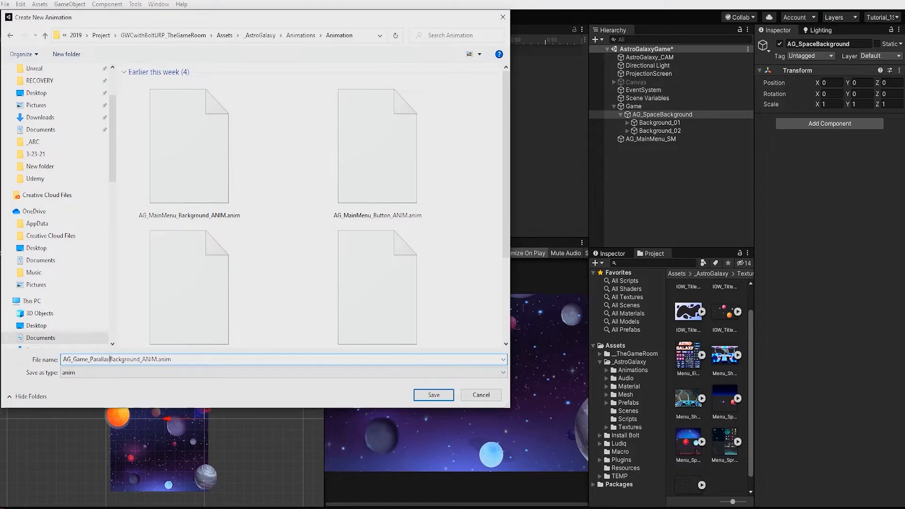
key("Return")
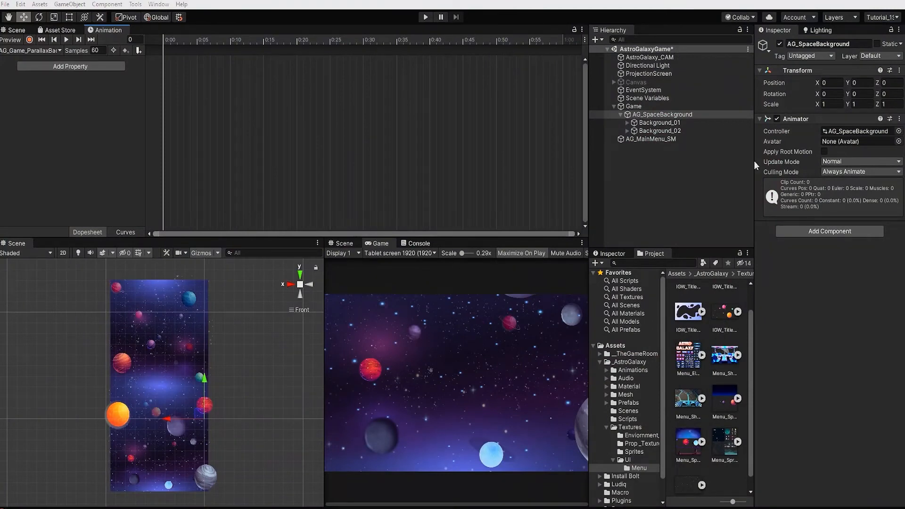
Set the clip's sample rate to 30 and add AG_SpaceBackground's Position as an animated property
type("30")
key("Return")
left_click(93, 66)
left_click(132, 67)
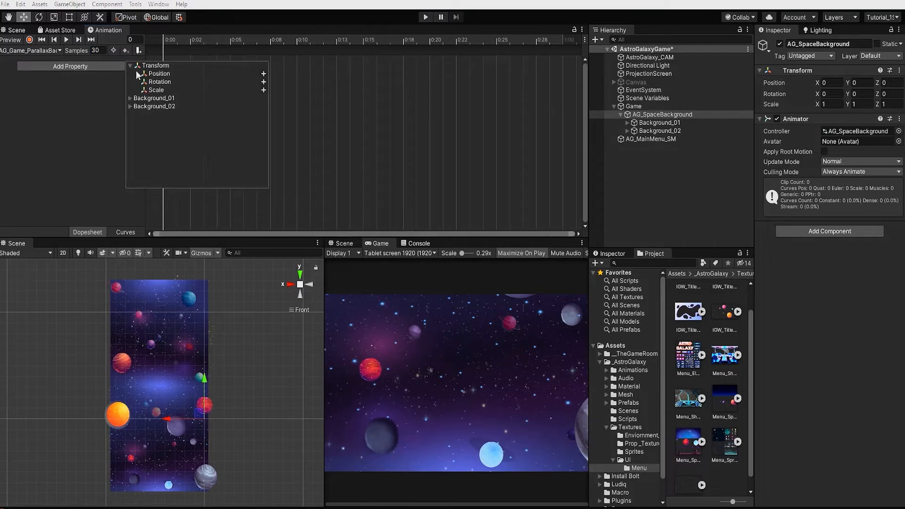
left_click(263, 73)
Add the Position properties of Background_01 and Background_02 to the animation clip
left_click(85, 85)
left_click(131, 92)
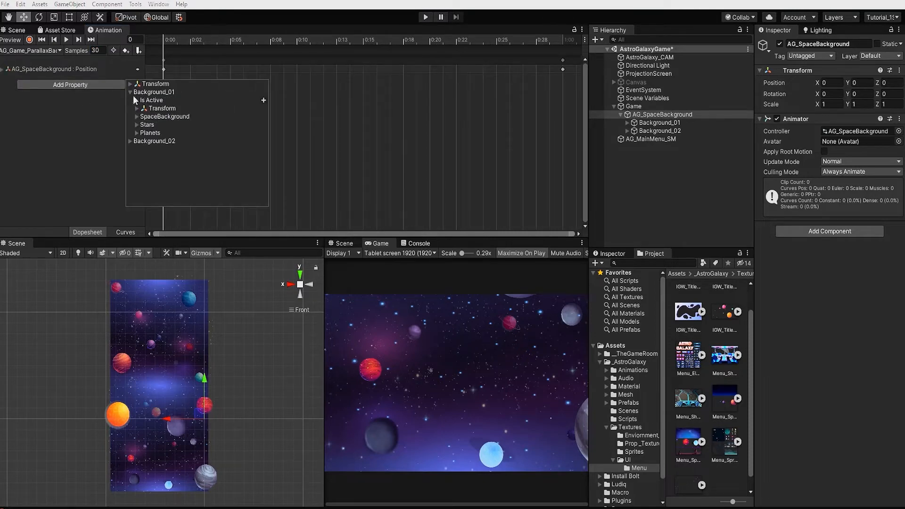
left_click(136, 109)
left_click(264, 117)
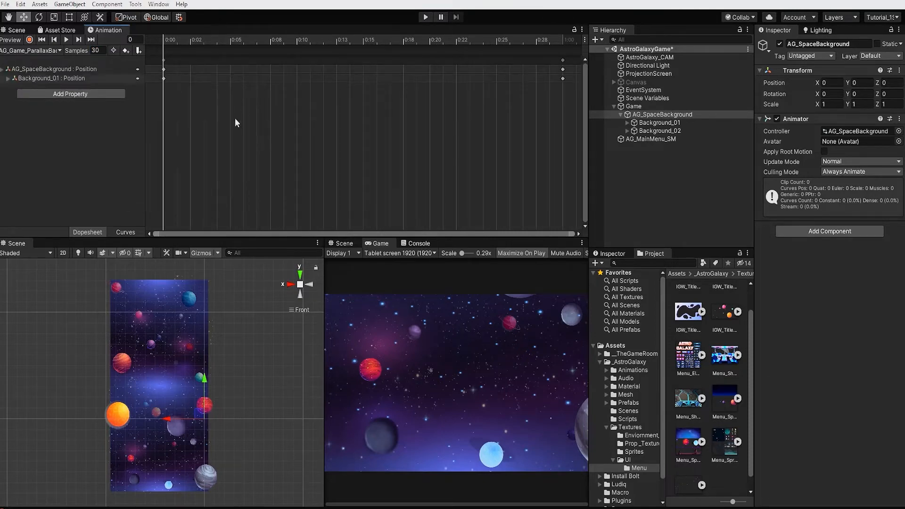
left_click(87, 94)
left_click(129, 109)
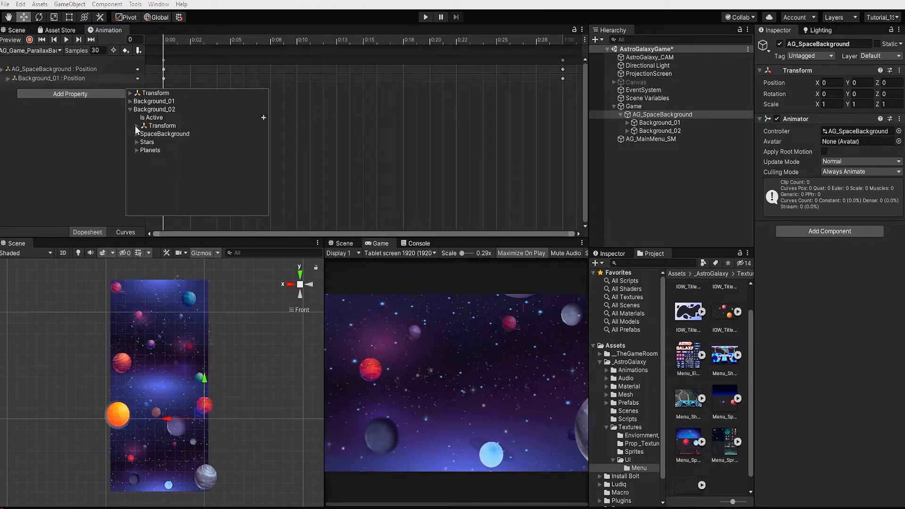
left_click(263, 135)
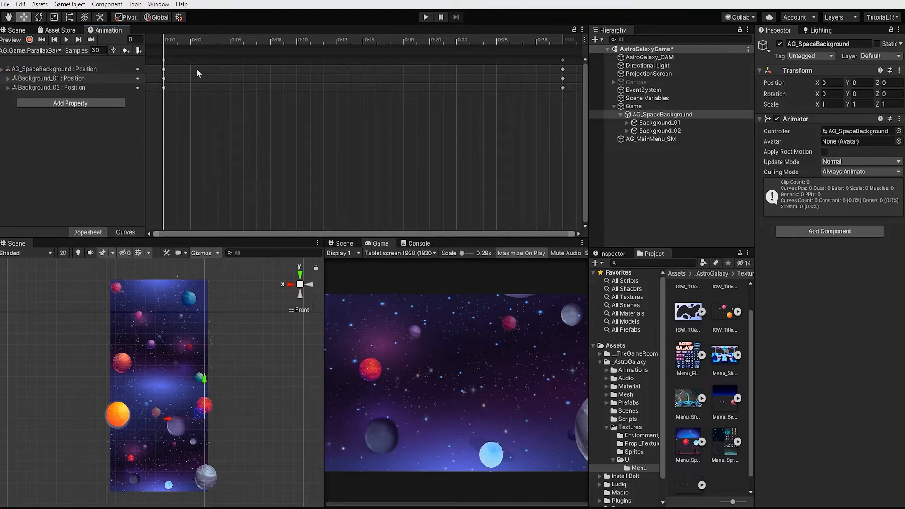
Delete the Position keyframes at 1:00 and set the current frame to 300
left_click_drag(568, 56, 567, 52)
key("Delete")
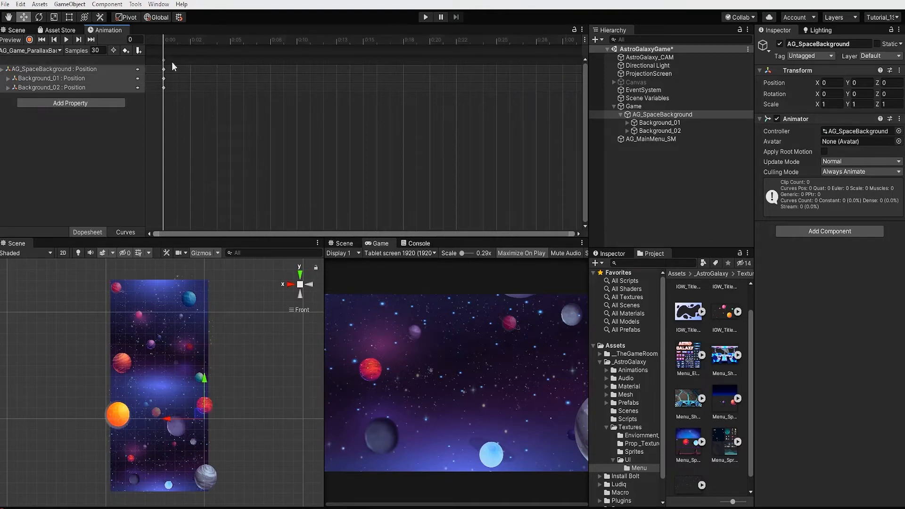
type("300")
key("Return")
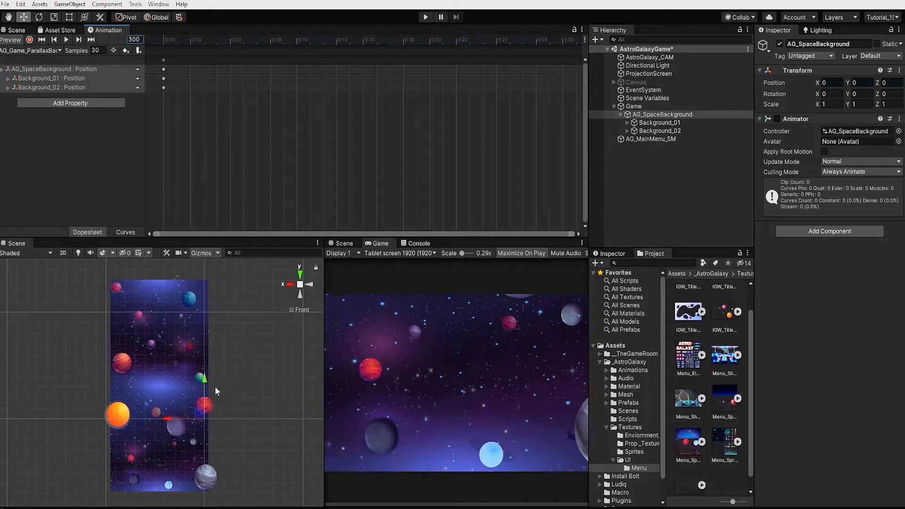
Move AG_SpaceBackground down to about Y -9.97, hiding Background_01 in the scene while aligning Background_02 with the projection screen
left_click_drag(205, 380, 204, 430)
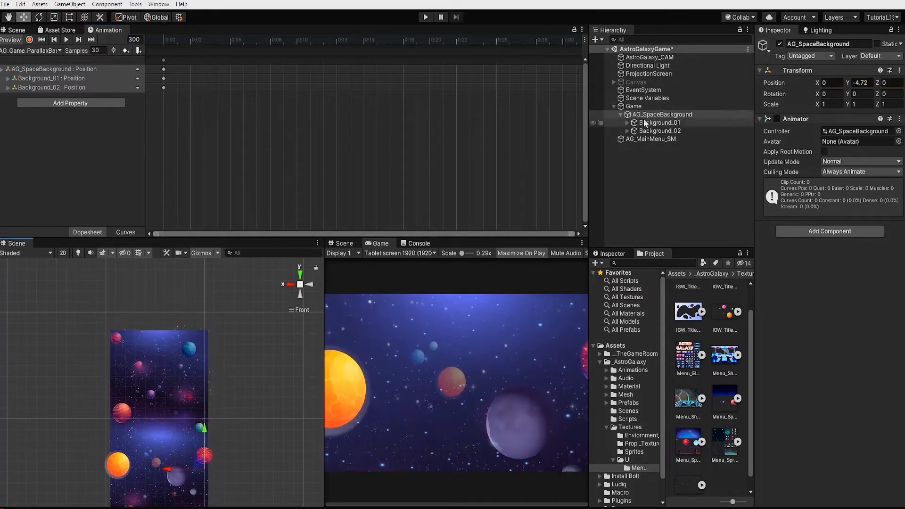
left_click(592, 123)
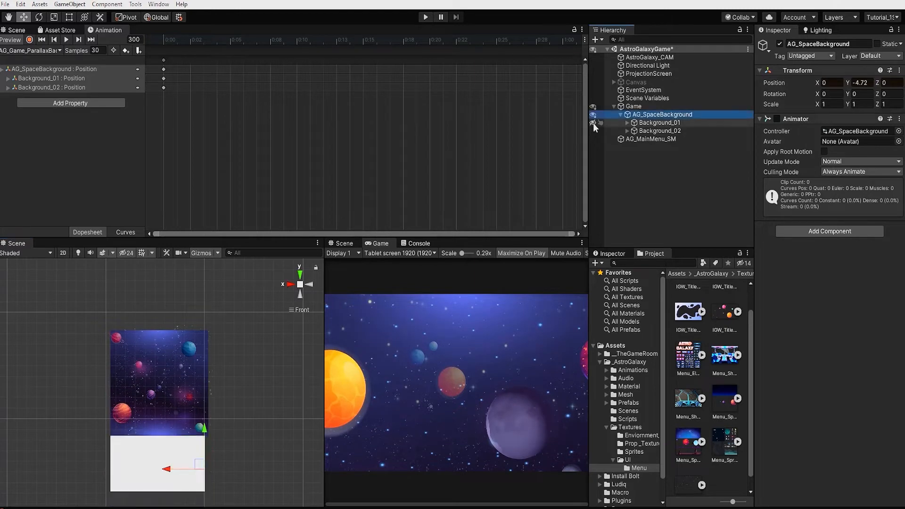
left_click_drag(207, 433, 202, 484)
scroll(182, 420, "up", 3, "alt")
left_click(592, 122)
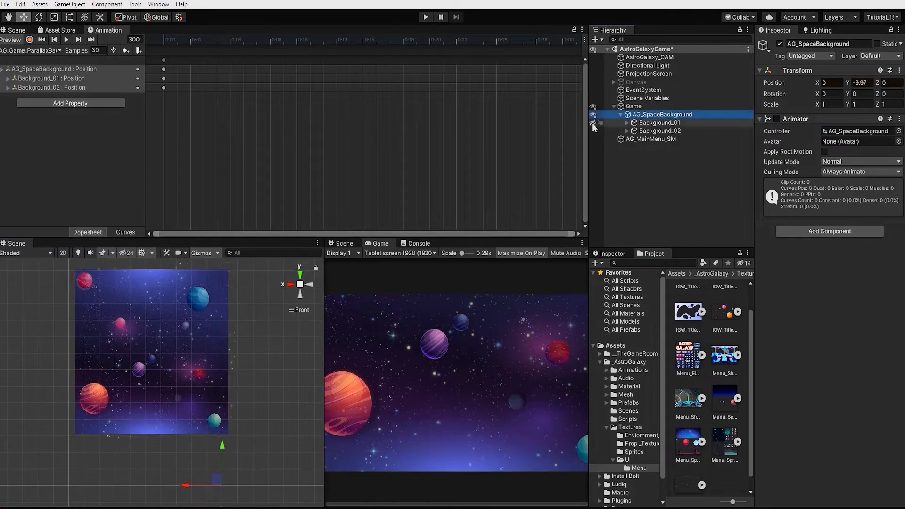
Add Position keyframes for AG_SpaceBackground and Background_01 at frame 300
left_click(137, 70)
left_click(151, 91)
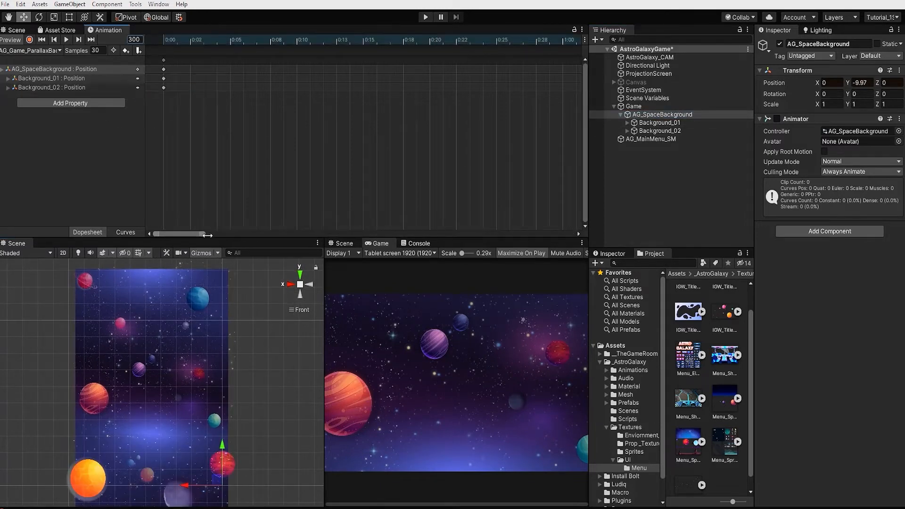
mouse_move(562, 38)
left_mouse_down()
mouse_move(231, 38)
mouse_move(564, 42)
left_mouse_up()
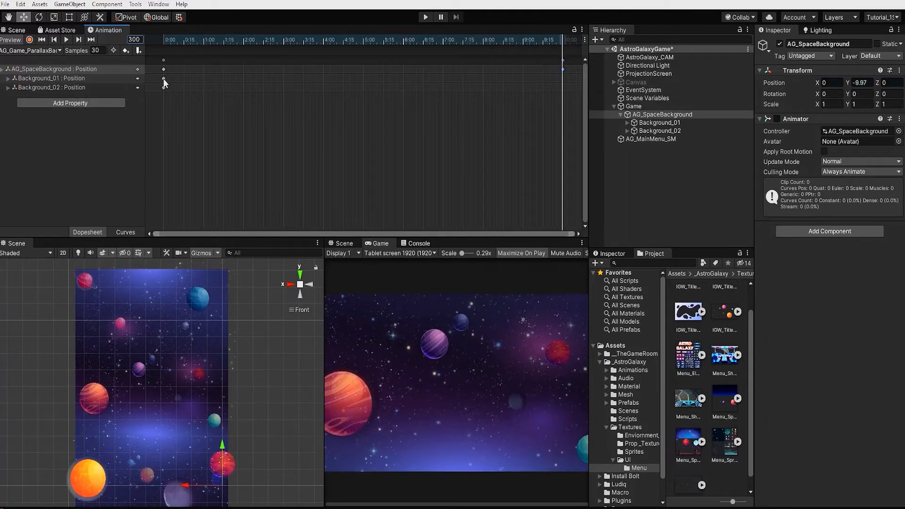
left_click(138, 78)
left_click(160, 104)
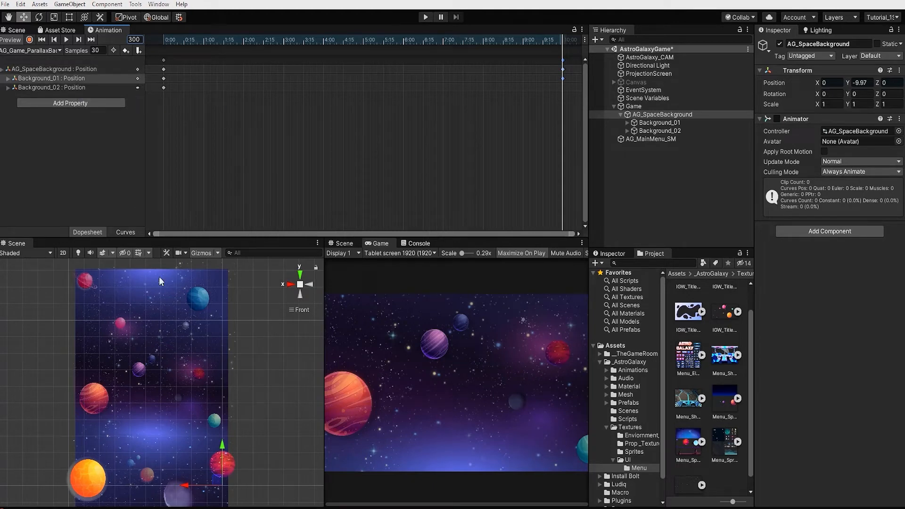
At frame 301, move Background_01 up above Background_02 to about Y 13.15
left_click_drag(561, 41, 565, 42)
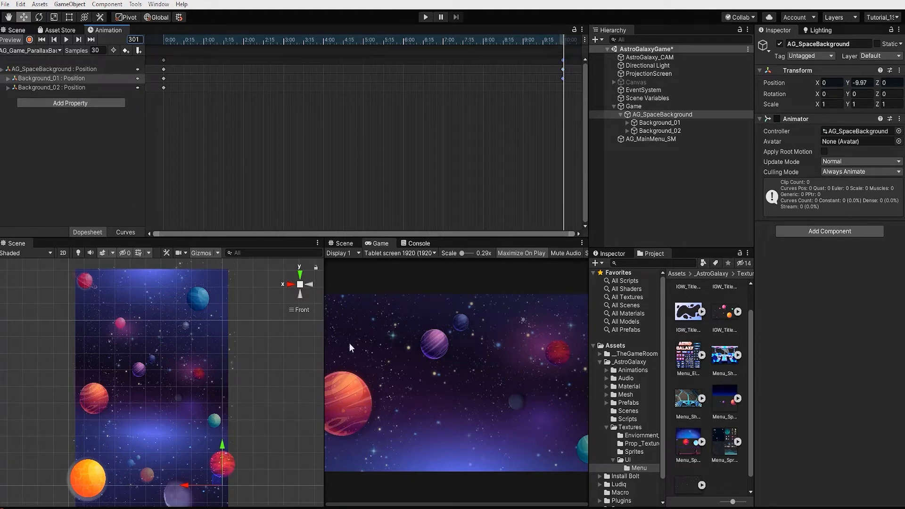
left_click_drag(222, 450, 222, 447)
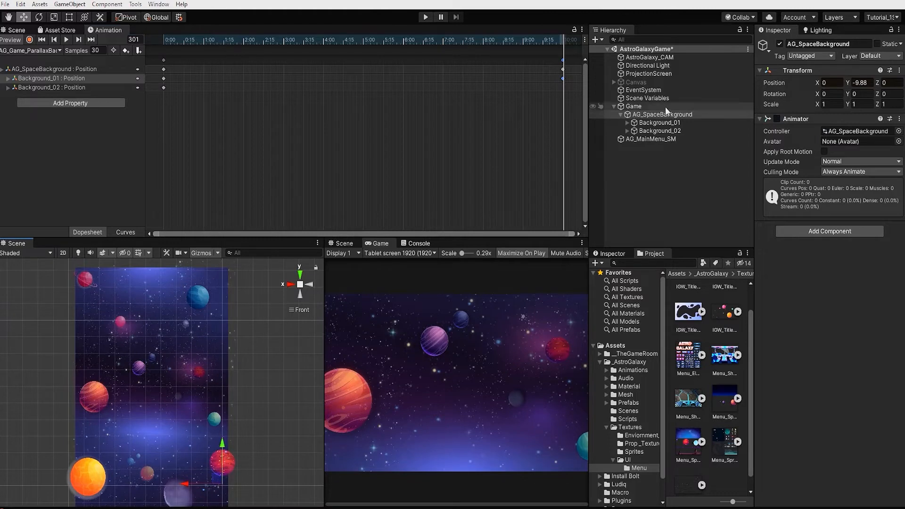
left_click(663, 123)
scroll(233, 467, "down", 8)
scroll(161, 385, "down", 2)
key("w")
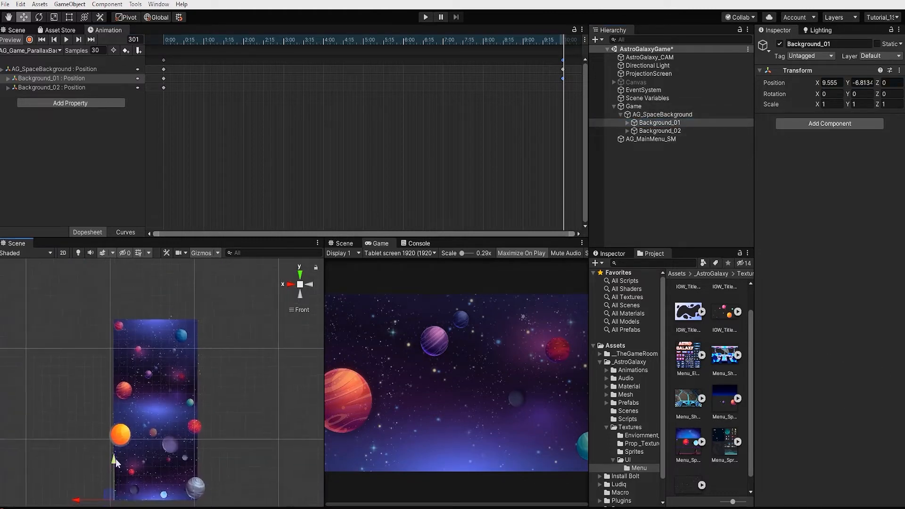
left_click_drag(113, 462, 113, 281)
Lower Background_01 slightly to about Y 13.06, closing the gap at its seam with Background_02
middle_click_drag(163, 312, 155, 389)
scroll(162, 317, "up", 8)
left_click(16, 31)
left_click_drag(236, 152, 324, 152, "alt")
scroll(322, 162, "up", 5)
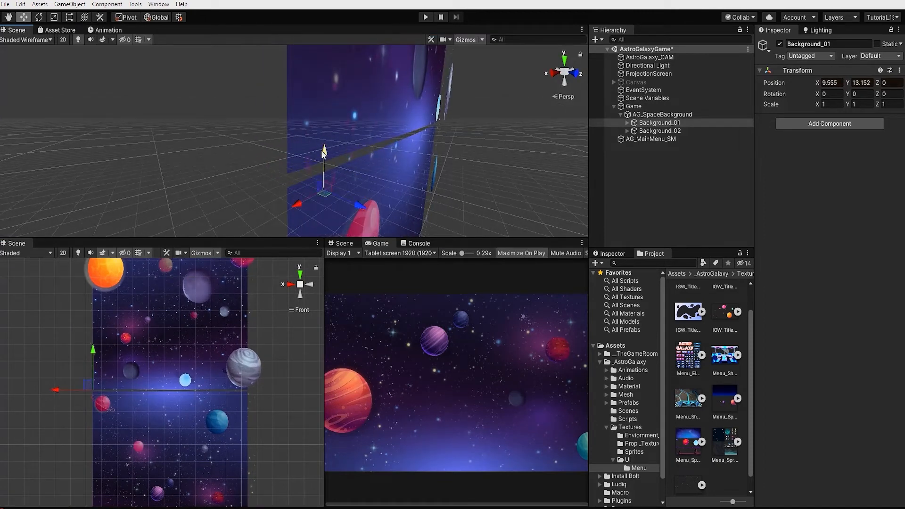
left_click_drag(321, 191, 302, 149)
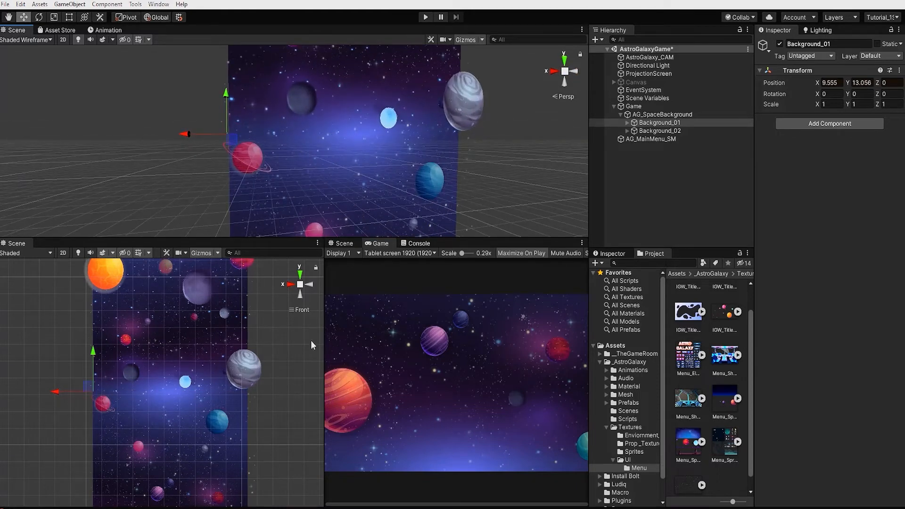
Add a Position keyframe for Background_01 at frame 301
left_click(107, 30)
left_click(138, 78)
left_click(156, 82)
At frame 600, hide Background_02 in the scene and move AG_SpaceBackground down to about Y -19.89
left_click_drag(562, 37, 565, 37)
scroll(203, 325, "down", 9)
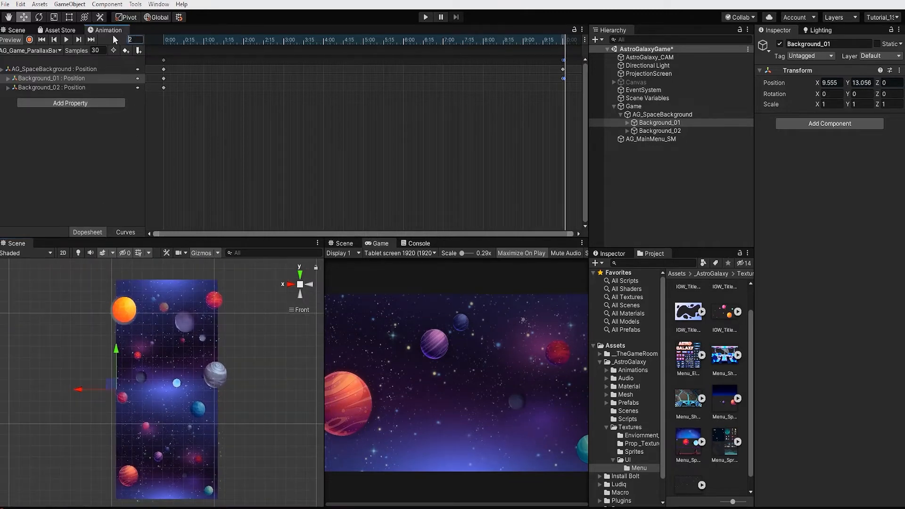
left_click(202, 398)
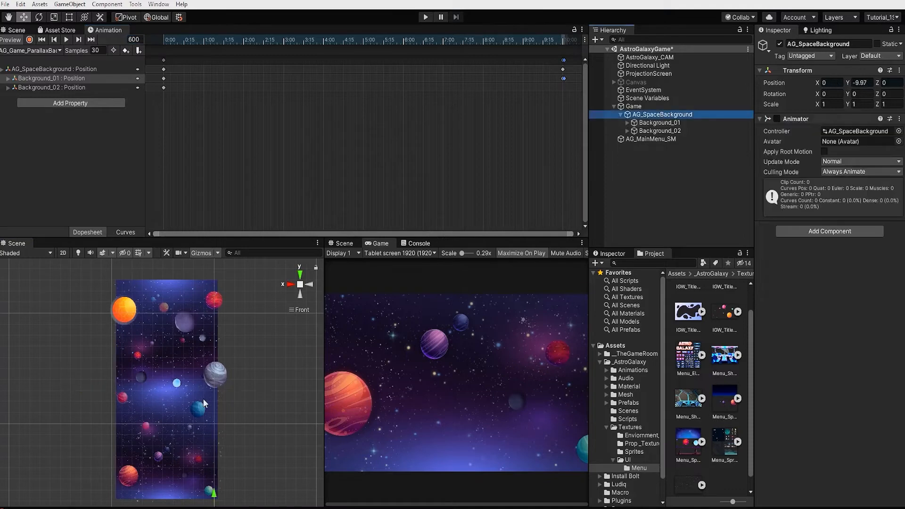
middle_click_drag(231, 402, 238, 325)
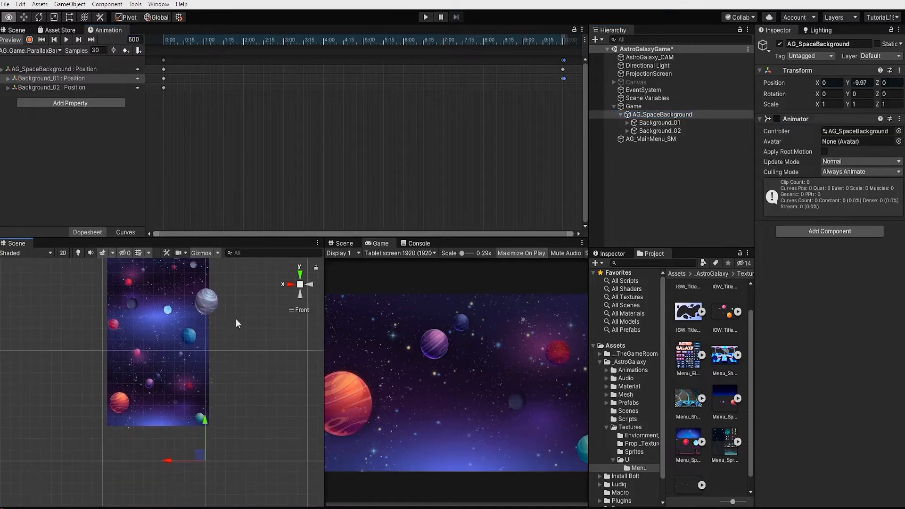
left_click(593, 129)
left_click_drag(199, 426, 181, 493)
middle_click_drag(184, 441, 188, 403)
right_click_drag(187, 403, 331, 414, "alt")
Add a Position keyframe for AG_SpaceBackground at frame 600 and show Background_02 in the scene again
left_click(137, 69)
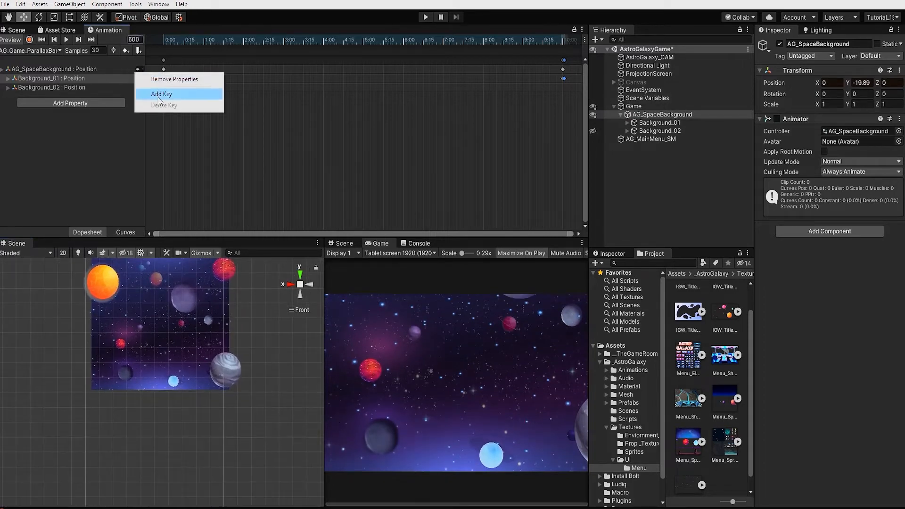
left_click(162, 94)
left_click_drag(369, 234, 578, 235)
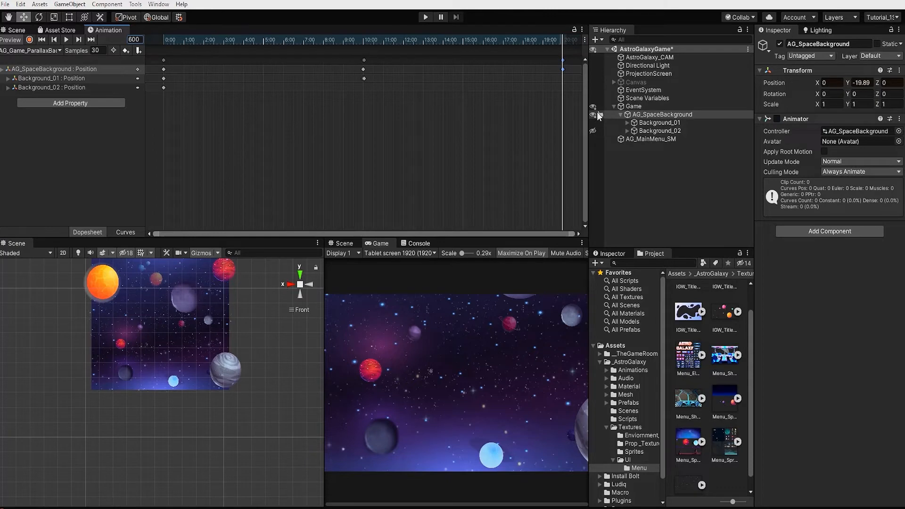
left_click(593, 132)
left_click(676, 124)
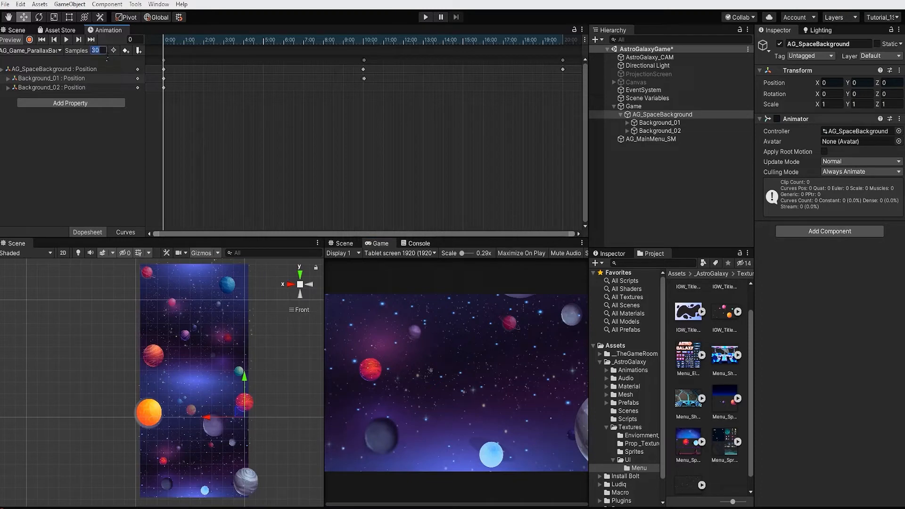
Set the clip's samples to 60 and play back the scrolling animation from the start
type("60")
key("Return")
left_click(66, 41)
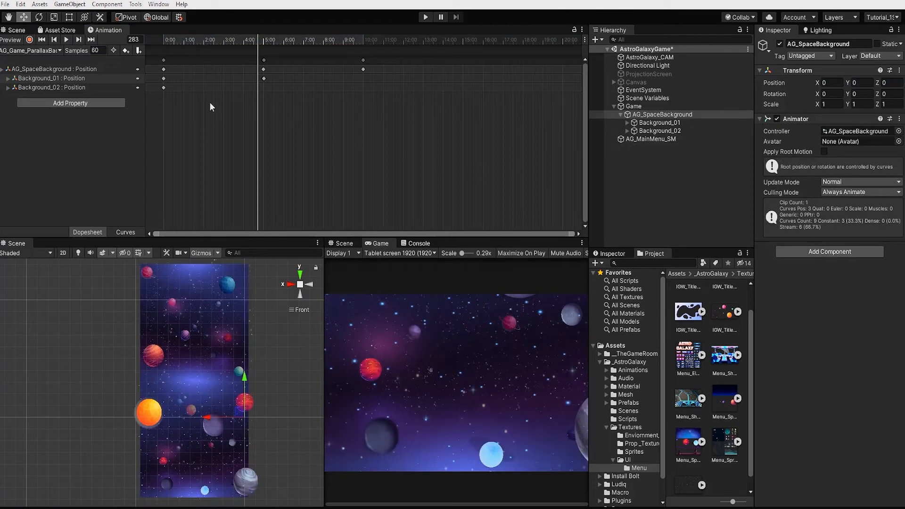
left_click(65, 40)
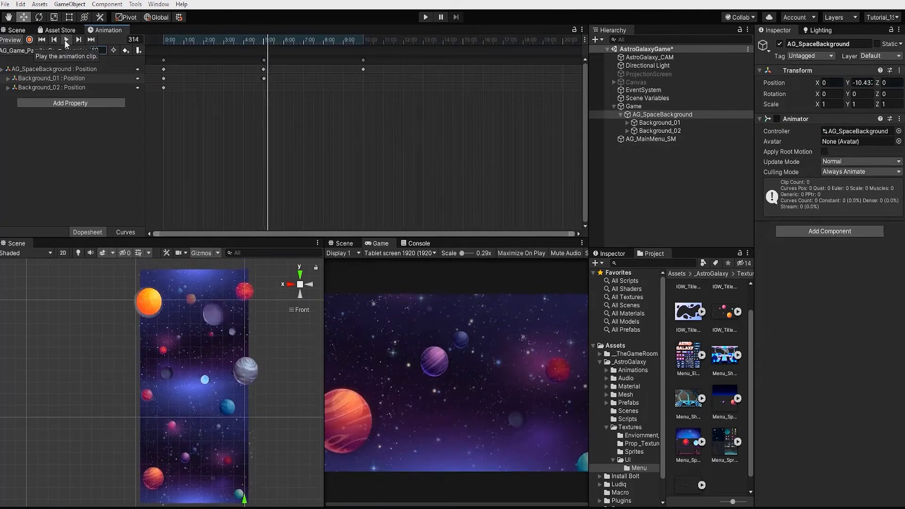
left_click_drag(273, 38, 157, 19)
left_click(66, 41)
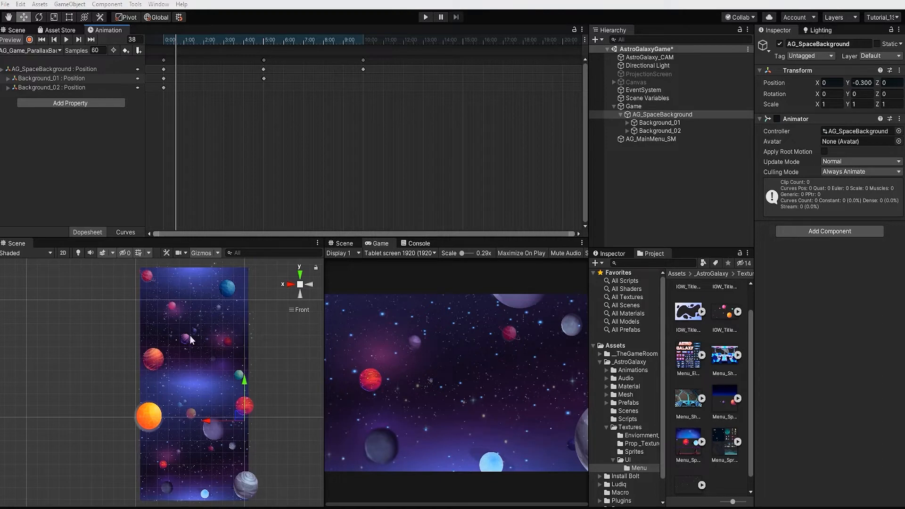
Set both tangents of all Position keyframes in the clip to Linear
left_click_drag(390, 146, 146, 50)
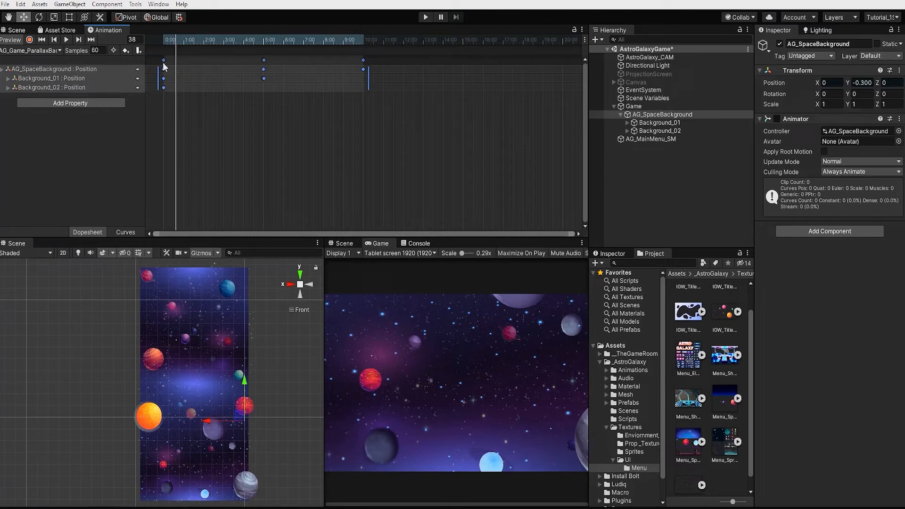
right_click(164, 60)
mouse_move(209, 177)
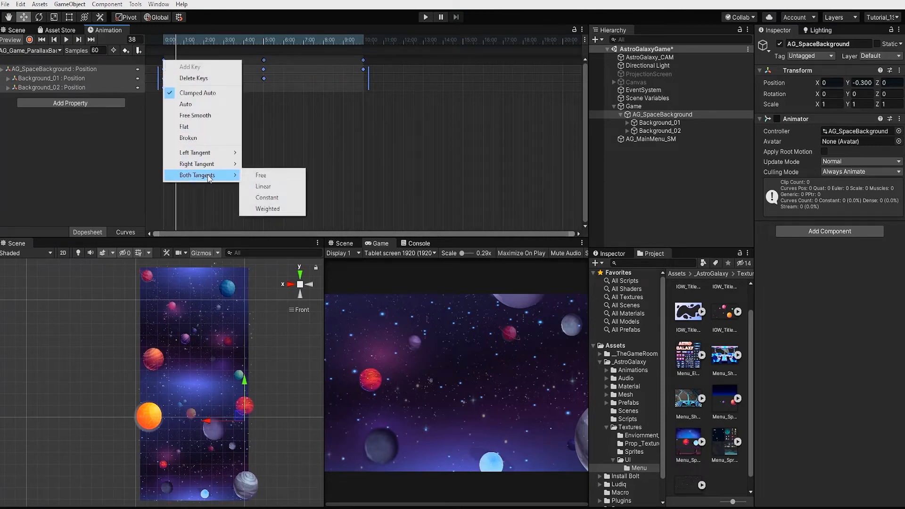
left_click(276, 188)
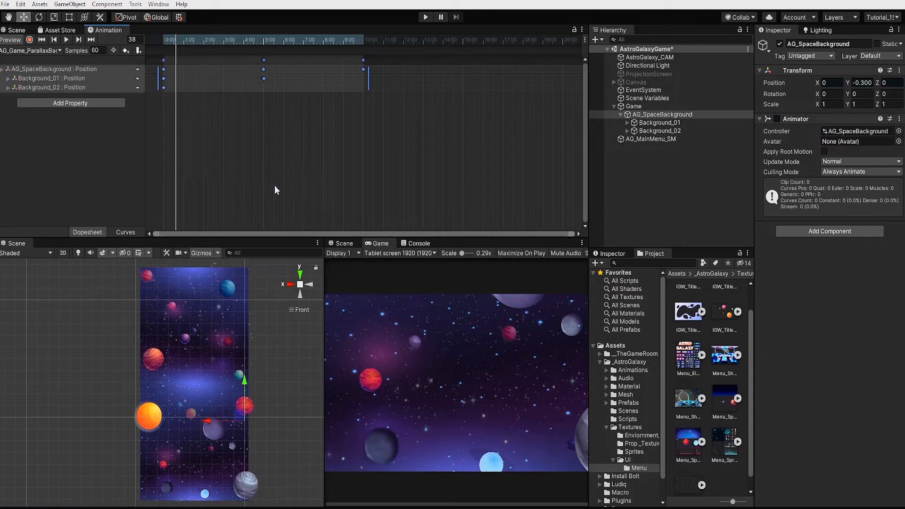
Play back the linear animation, return to frame 0 and set the clip's samples to 30
left_click(69, 40)
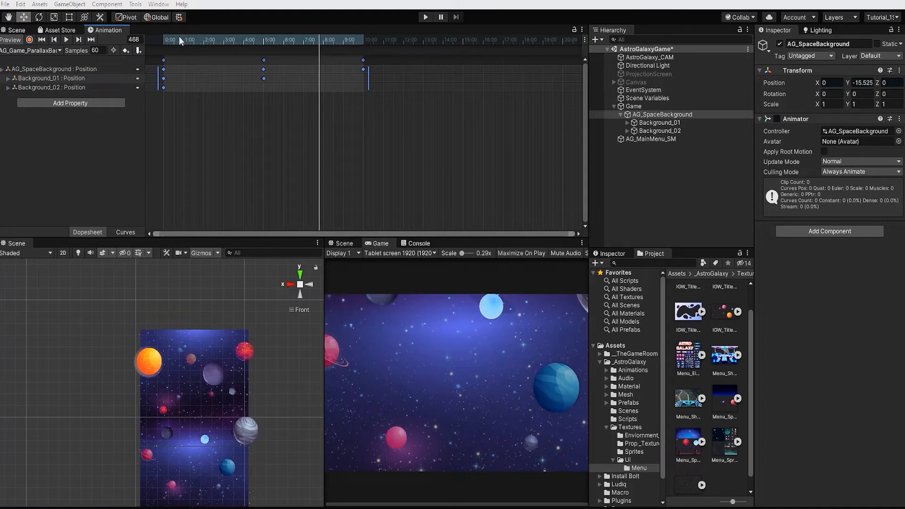
left_click_drag(179, 37, 160, 42)
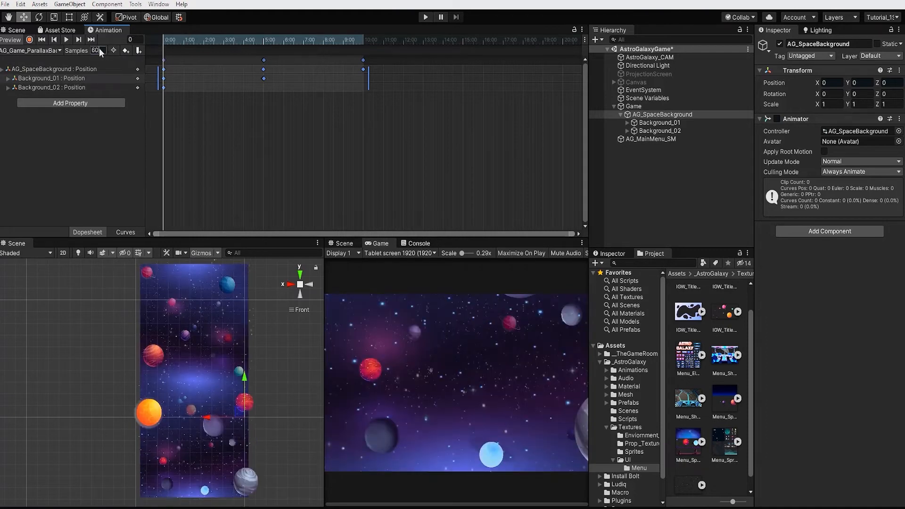
key("Return")
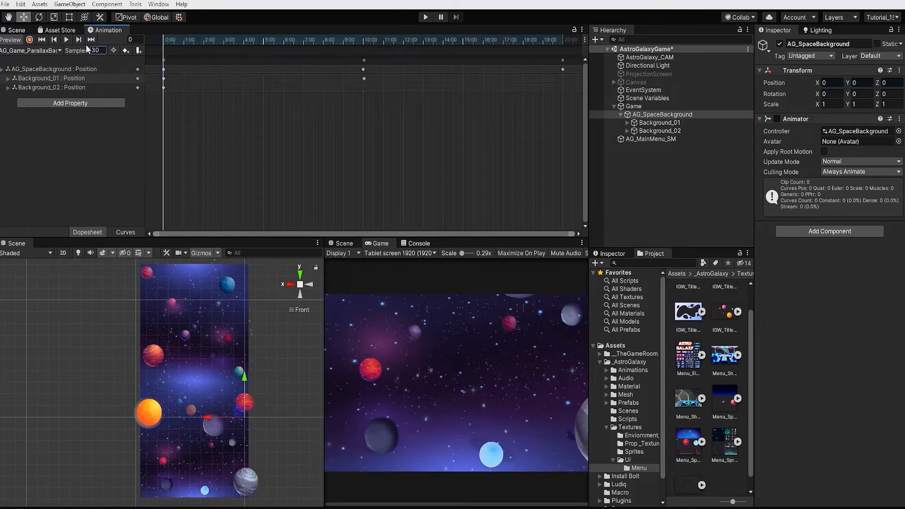
Add Background_01's Game Object active property to the clip and key it off at frame 299
left_click(43, 100)
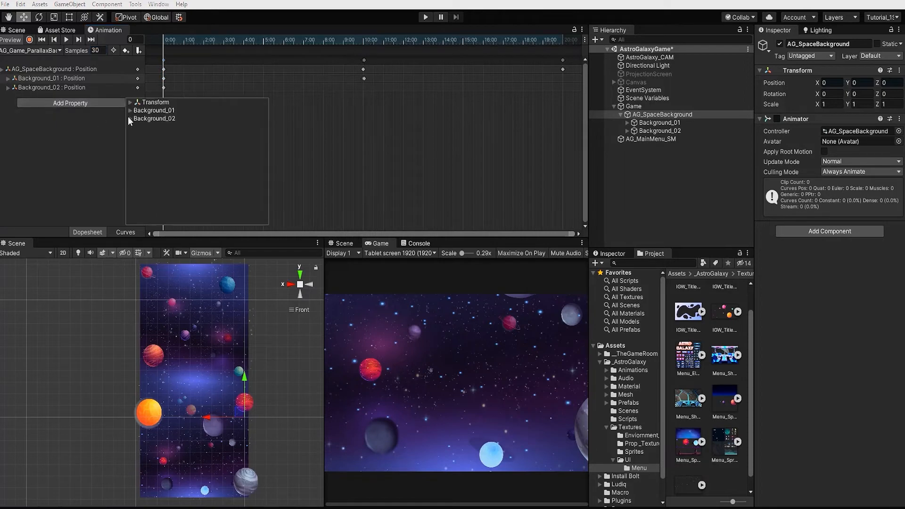
left_click(264, 119)
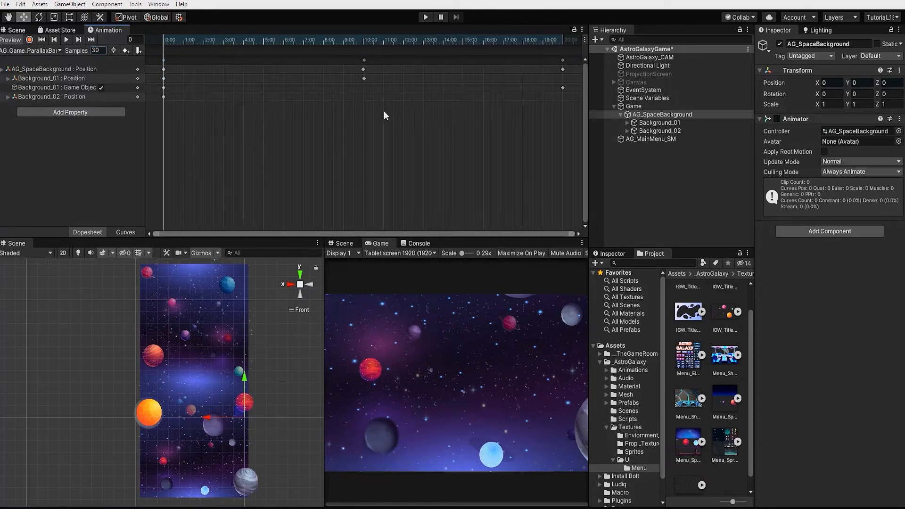
left_click_drag(338, 110, 382, 56)
left_click_drag(158, 234, 350, 234)
left_click_drag(575, 234, 377, 234)
left_click_drag(434, 40, 435, 40)
middle_click_drag(189, 476, 162, 368)
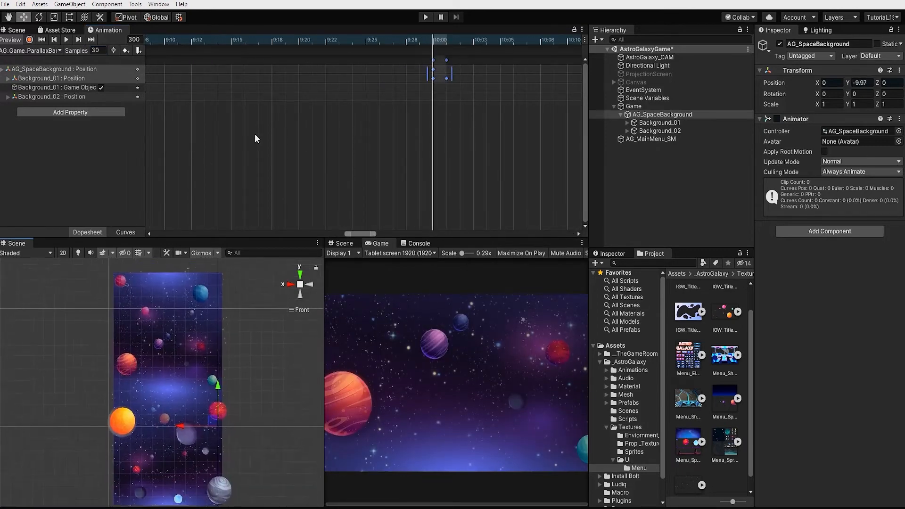
left_click_drag(431, 41, 422, 41)
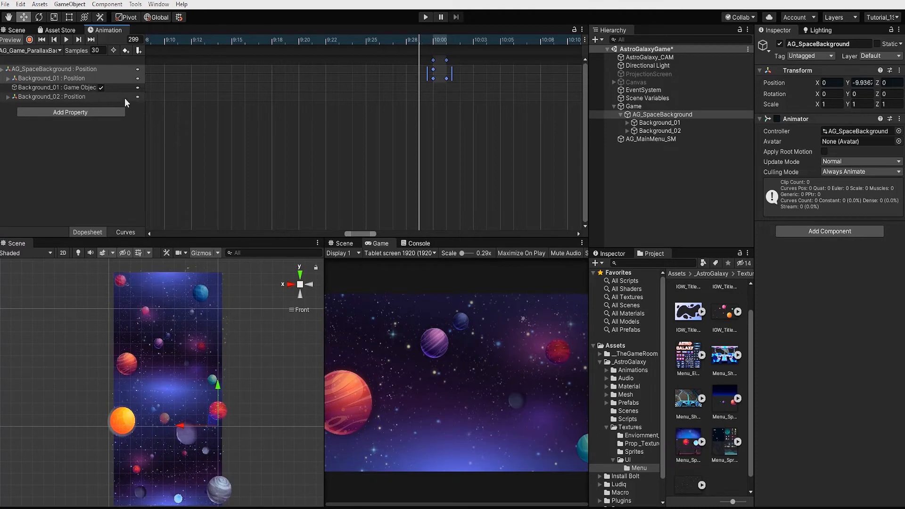
left_click(101, 88)
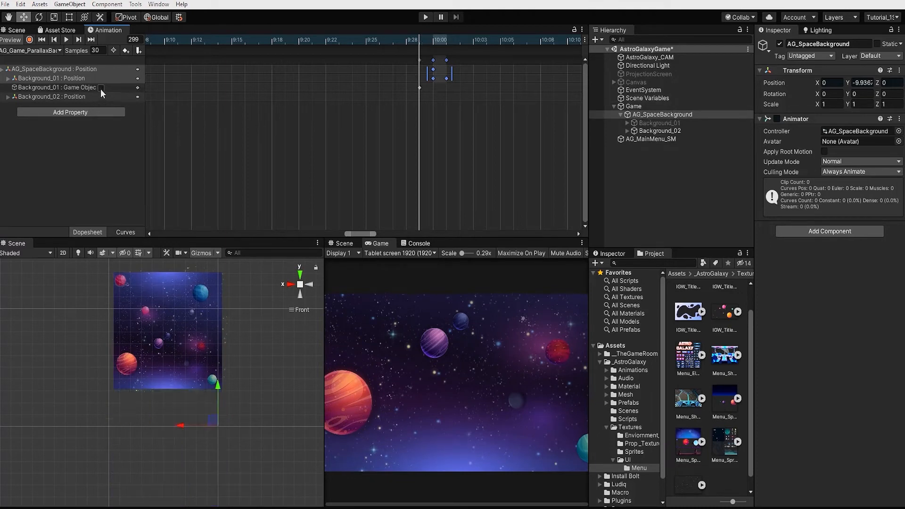
Set the clip's samples to 60 and play back the animation with Background_01's active-state keyframes
left_click_drag(391, 38, 423, 68)
left_click_drag(351, 233, 160, 233)
left_click_drag(370, 234, 551, 231)
key("Return")
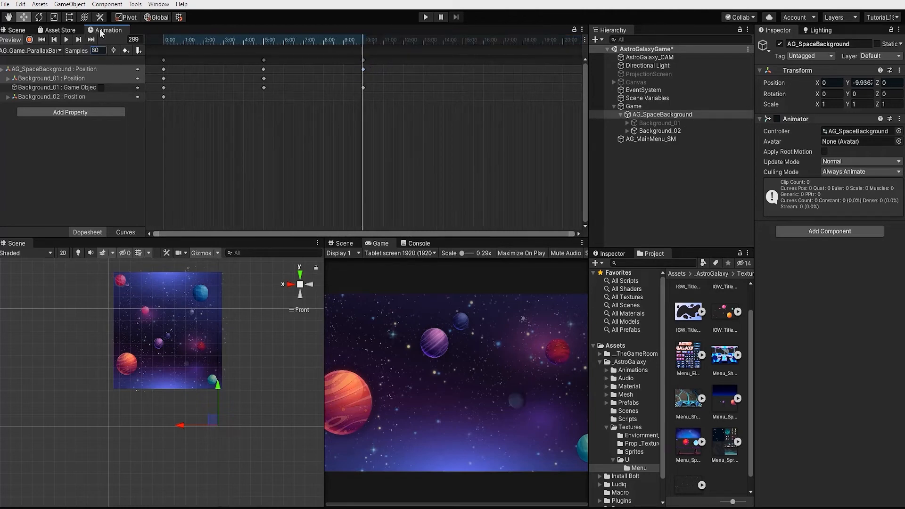
left_click(168, 43)
left_click(67, 39)
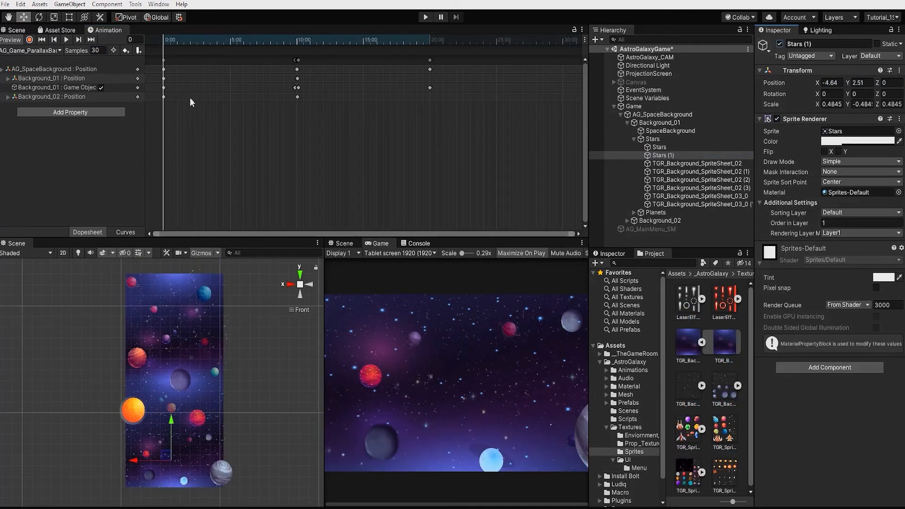
Add the Sprite Renderer Color property of Background_01's Stars (1) to the clip and expand its channels
left_click(113, 112)
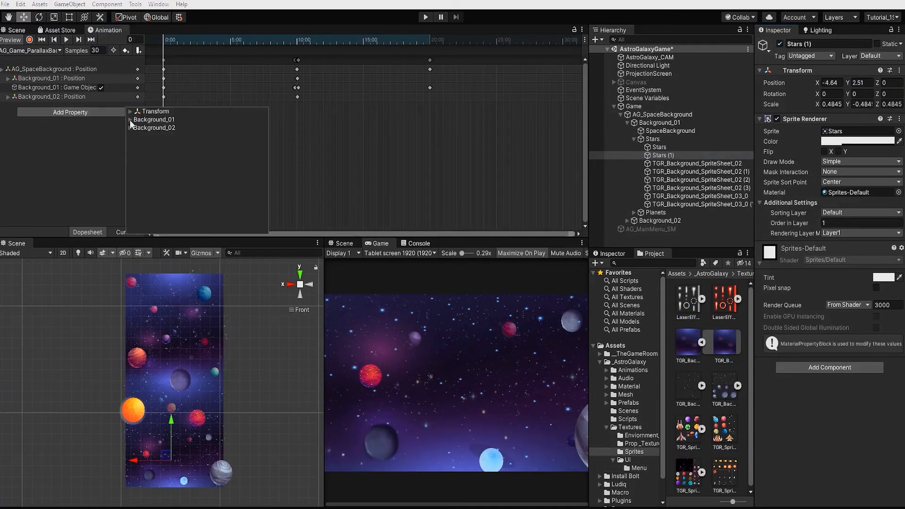
left_click(130, 120)
left_click(137, 152)
scroll(141, 160, "down", 1)
left_click(143, 164)
left_click(143, 163)
left_click(143, 164)
left_click(150, 189)
scroll(155, 189, "down", 2)
left_click(257, 144)
left_click(21, 97)
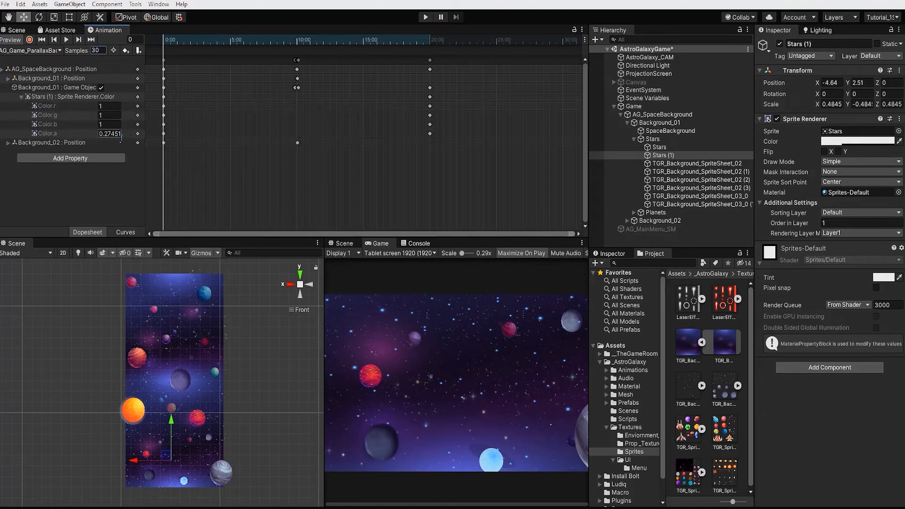
Set the color alpha of Stars (1) to 0.1 at frame 120
left_click(219, 41)
left_click(780, 44)
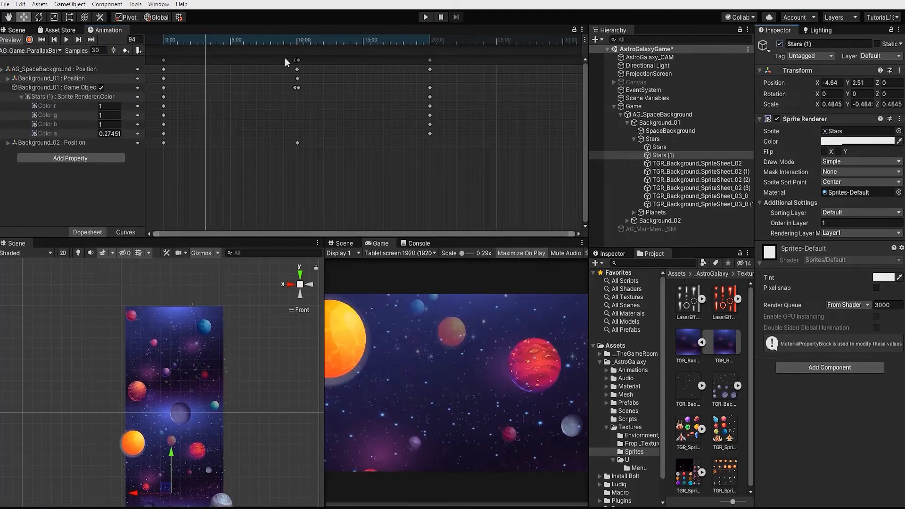
left_click(779, 44)
mouse_move(223, 40)
left_mouse_down()
mouse_move(192, 41)
mouse_move(217, 41)
left_mouse_up()
left_click(135, 40)
type("120")
key("Return")
type("0.1")
key("Return")
Set the color alpha of Stars (1) to 1 at frame 60 and collapse its color channels
left_click(134, 40)
type("60")
key("Return")
left_click(112, 134)
type("1")
double_click(21, 96)
left_click(21, 96)
Add the Sprite Renderer Color property of Background_01's Stars sprite to the clip
left_click(85, 121)
left_click(130, 129)
left_click(136, 161)
left_click(143, 186)
left_click(150, 210)
left_click(258, 219)
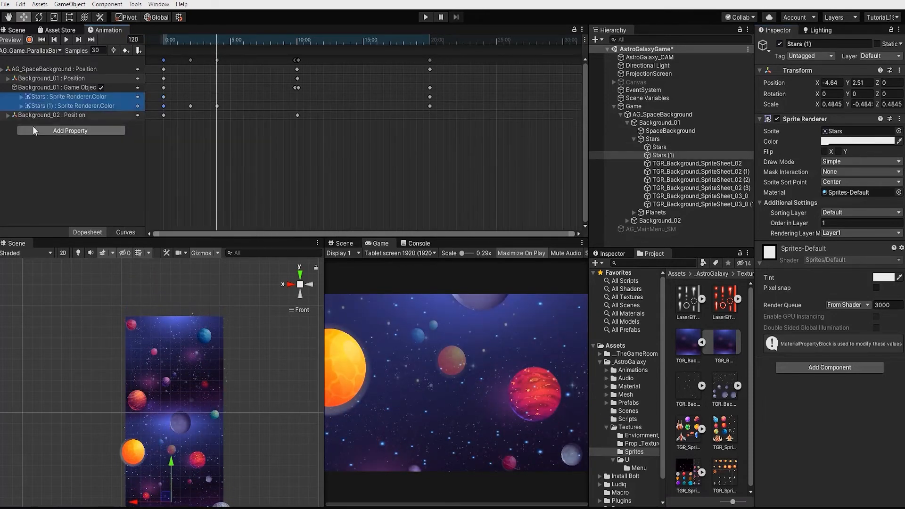
Add a color alpha keyframe for the Stars sprite at frame 120 and set it to 0
left_click(21, 98)
left_click(101, 133)
left_click(137, 134)
left_click(157, 158)
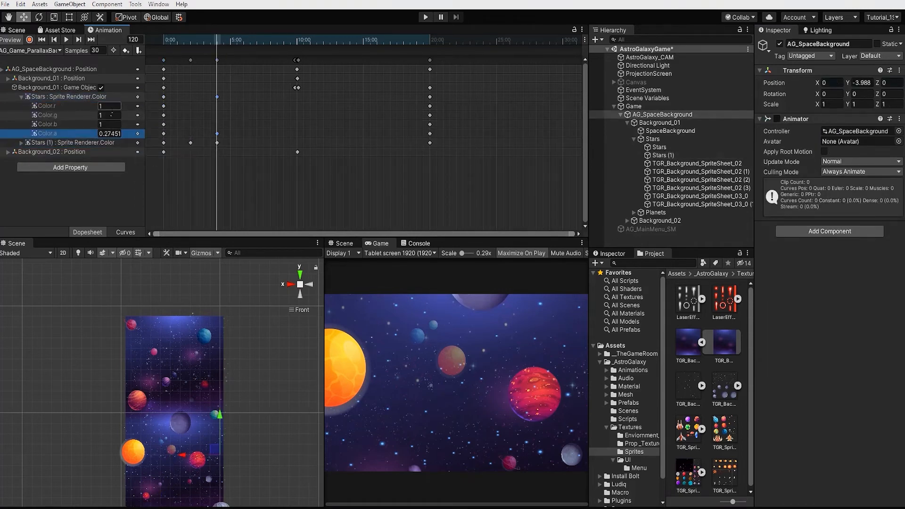
type("0")
Set the color alpha of the Stars sprite to 0.3 at frame 200
left_click_drag(166, 39, 258, 51)
left_click(658, 147)
left_click(135, 40)
type("200")
key("Return")
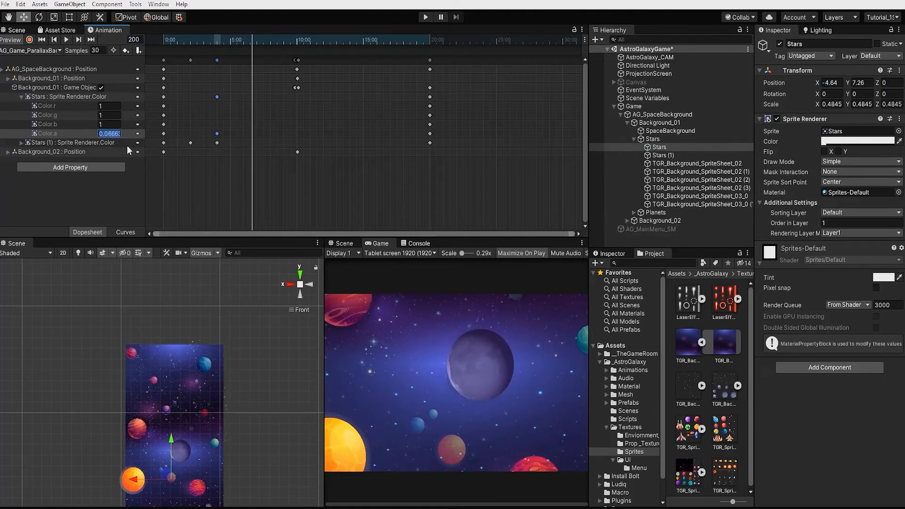
type(".3")
mouse_move(173, 39)
left_mouse_down()
mouse_move(251, 31)
mouse_move(163, 43)
mouse_move(192, 41)
mouse_move(231, 66)
left_mouse_up()
left_click(188, 123)
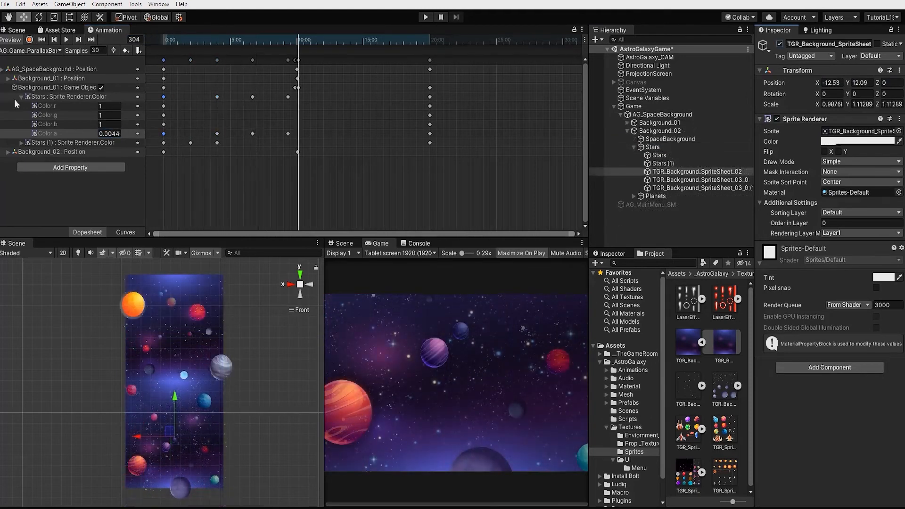
Add the Sprite Renderer Color property of Background_02's TGR_Background_SpriteSheet_02 to the clip
left_click(21, 96)
left_click(66, 130)
left_click(128, 146)
left_click(135, 179)
left_click(143, 219)
left_click(150, 244)
scroll(154, 240, "down", 2)
left_click(258, 208)
Add a color alpha keyframe of 0.3 for Background_02's TGR_Background_SpriteSheet_02 at frame 303
mouse_move(299, 42)
left_mouse_down()
mouse_move(253, 40)
mouse_move(309, 41)
mouse_move(267, 54)
mouse_move(315, 58)
mouse_move(298, 39)
left_mouse_up()
left_click(111, 161)
type("0.0308")
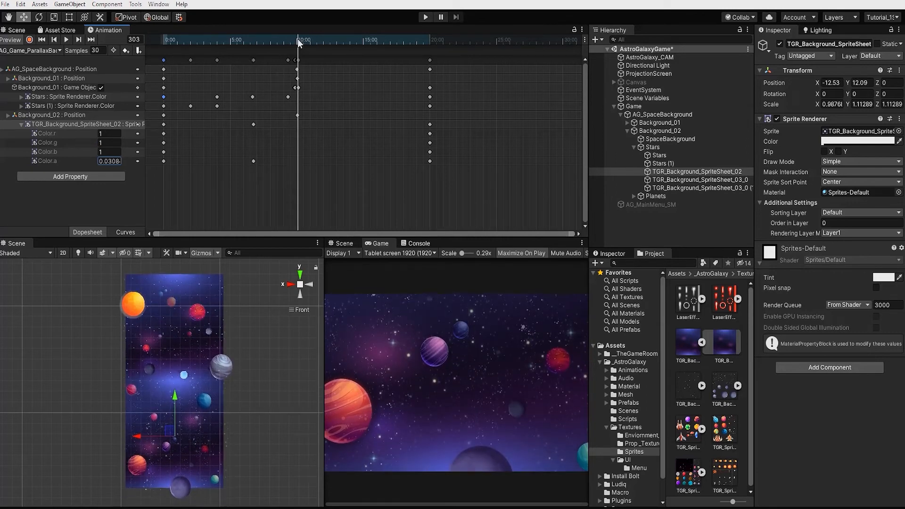
key("Tab")
type(".3")
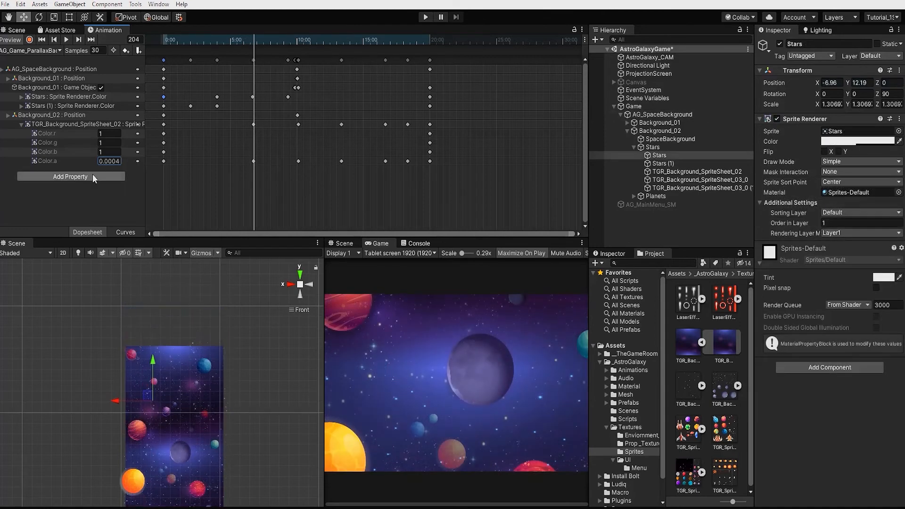
Add the Sprite Renderer Color property of Background_02's Stars sprite to the clip
left_click(70, 177)
left_click(130, 192)
left_click(252, 202)
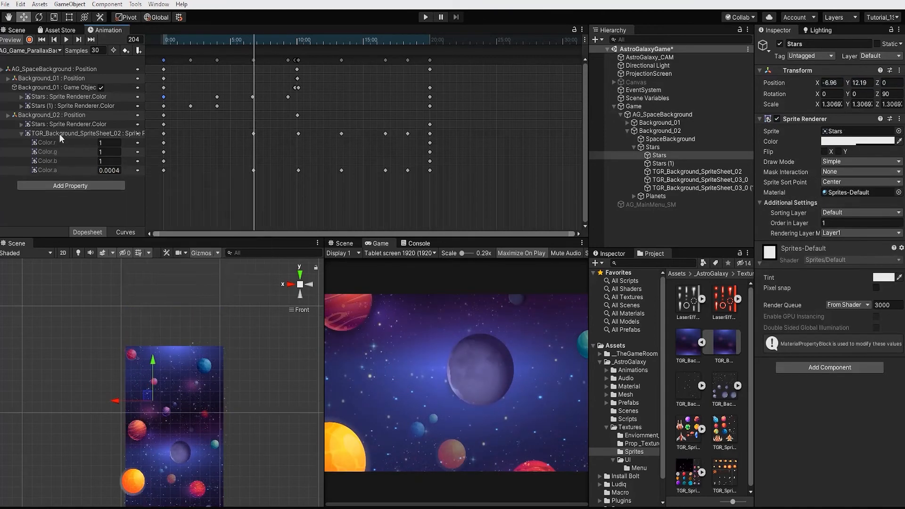
Keyframe the color alpha of Background_02's Stars sprite as 0.1 at frame 204, 0.3 at frame 308 and 0.4 near frame 400
left_click(22, 170)
left_click(111, 161)
type(".1")
left_click_drag(256, 41, 300, 53)
left_click_drag(107, 161, 92, 166)
type(".3")
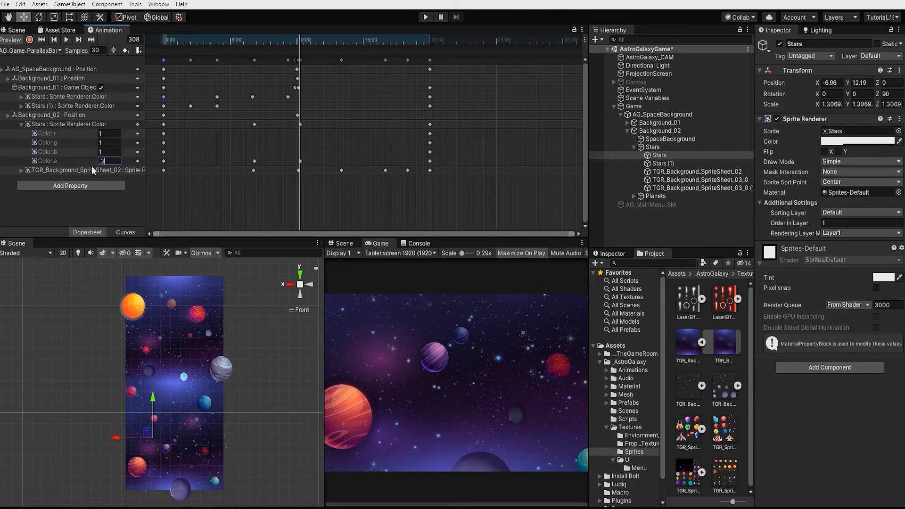
left_click(342, 40)
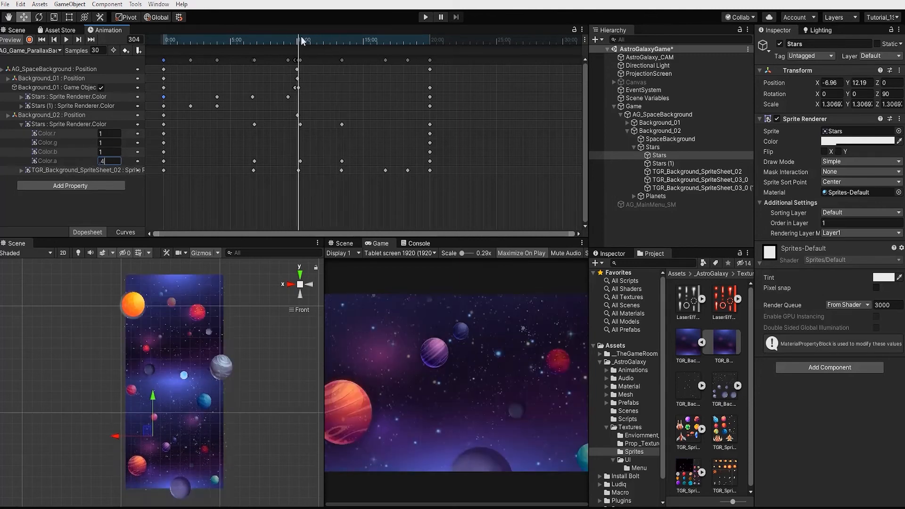
left_click_drag(303, 41, 398, 42)
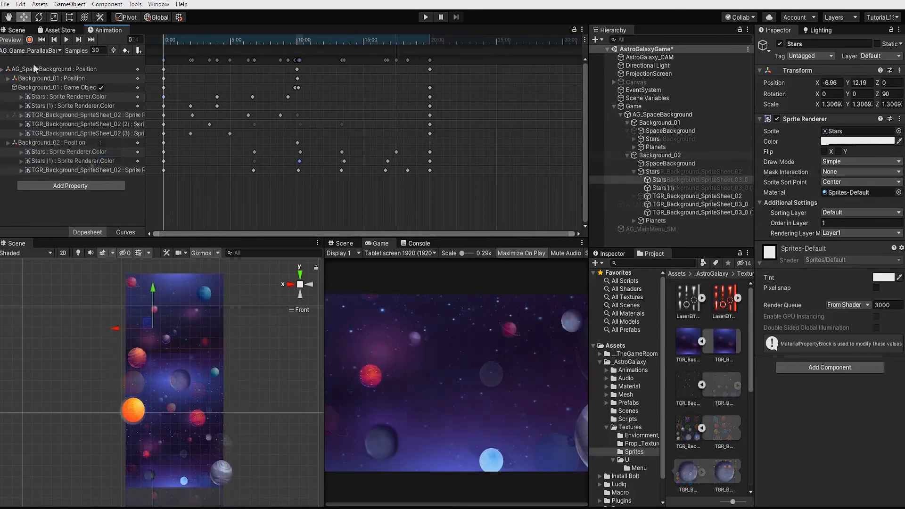
Turn on keyframe recording for the parallax background clip
left_click(30, 39)
scroll(144, 458, "up", 5)
left_click(143, 454)
left_click_drag(140, 420, 140, 417)
key("ctrl+z")
left_click_drag(123, 455, 125, 454)
left_click_drag(164, 41, 241, 42)
middle_click_drag(216, 390, 212, 295)
left_click_drag(240, 42, 223, 75)
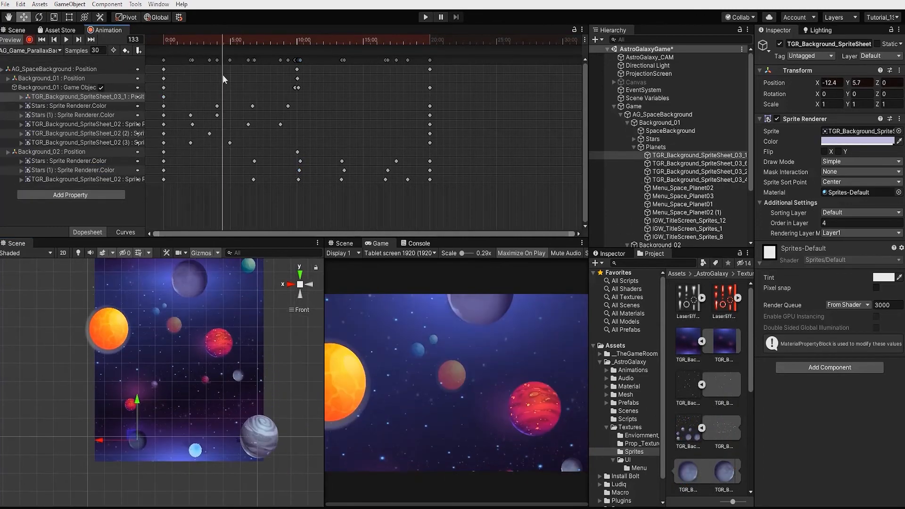
key("ctrl+z")
Record a starting position keyframe at frame 0 for Background_01's planet TGR_Background_SpriteSheet_03_2
middle_click_drag(206, 285, 206, 360)
left_click(216, 344)
left_click(255, 429)
middle_click_drag(255, 426, 233, 446)
left_click(217, 389)
left_click_drag(216, 390, 217, 389)
Shift the TGR_Background_SpriteSheet_03_2 planet slightly at frame 120 to keyframe its drift, and scrub through the motion
left_click_drag(164, 41, 219, 52)
left_click(134, 40)
type("120")
key("Return")
left_click_drag(183, 460, 192, 457)
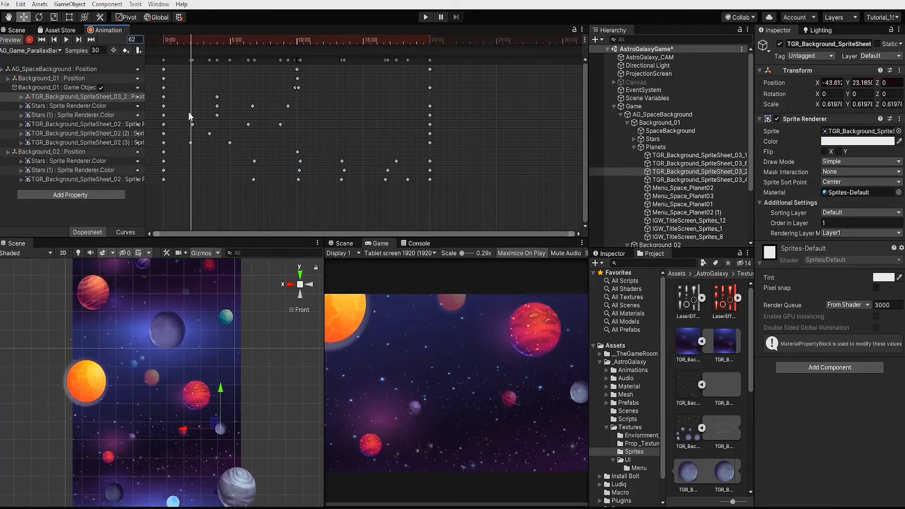
left_click_drag(188, 46, 163, 43)
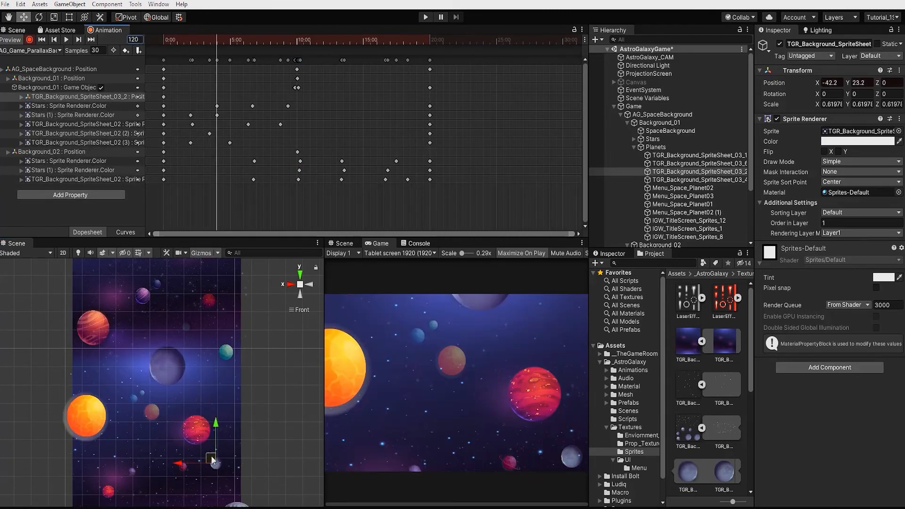
left_click_drag(164, 42, 217, 42)
left_click(261, 410)
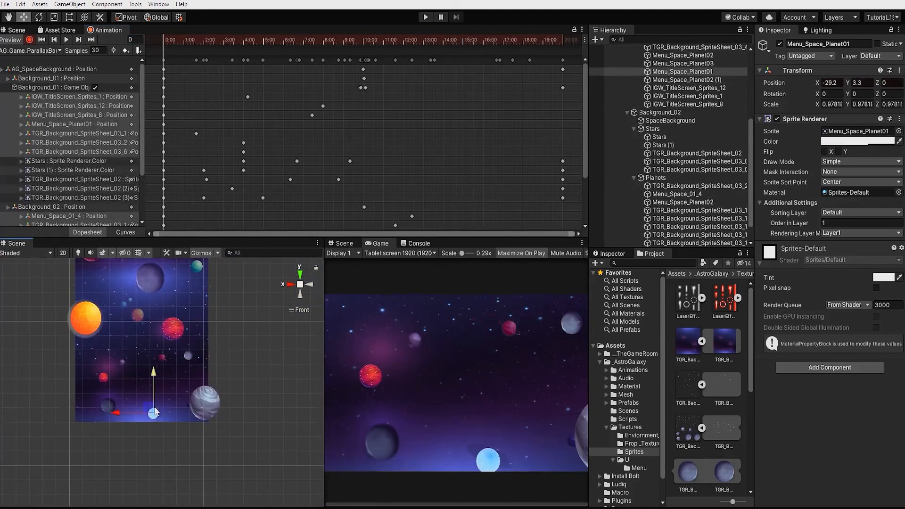
Try to record a position of X -28.1, Y 3.1 for Background_01's Menu_Space_Planet01 at frame 376
left_click_drag(164, 41, 409, 112)
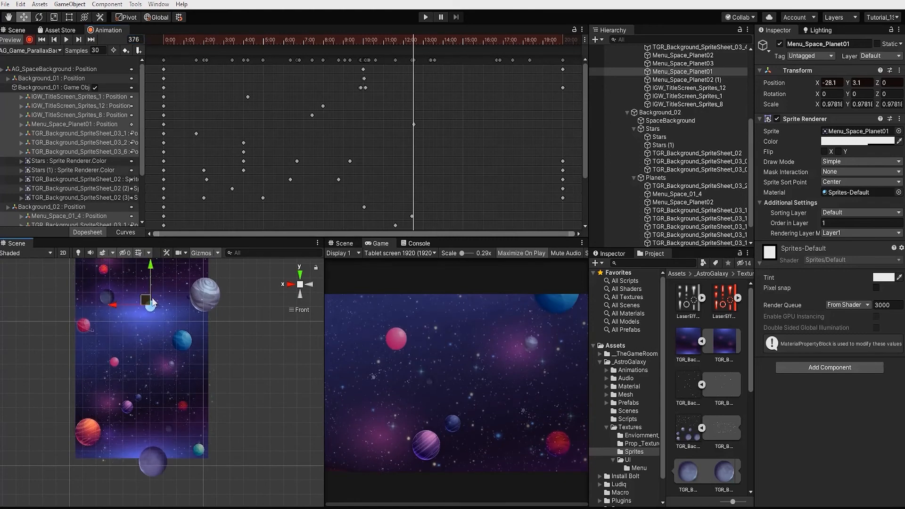
left_click_drag(525, 117, 450, 133)
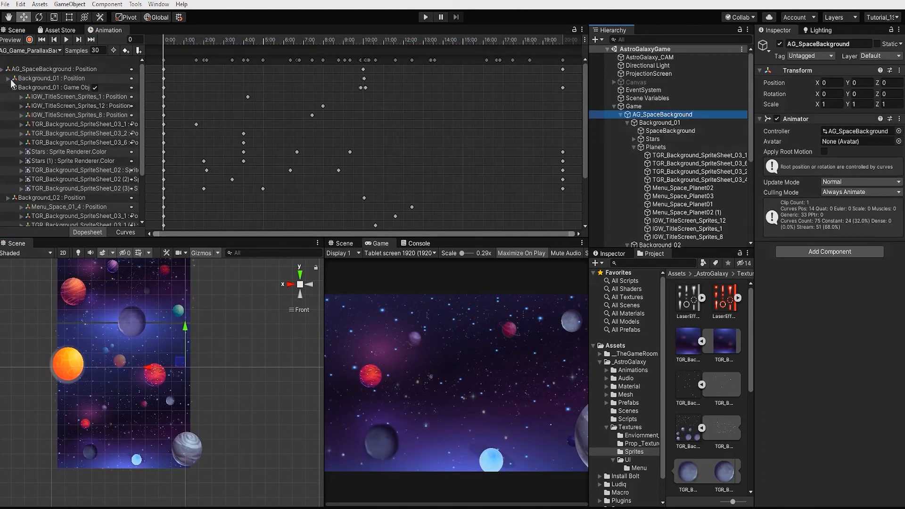
Copy the frame 0 keyframes of Background_01's planets and stars and paste them at frame 600 to close the loop
left_click_drag(159, 91, 166, 198)
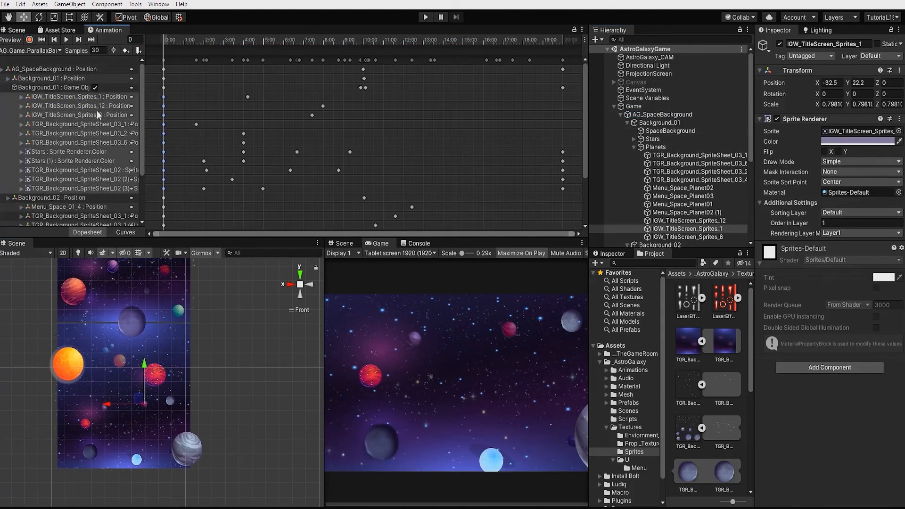
left_click(562, 41)
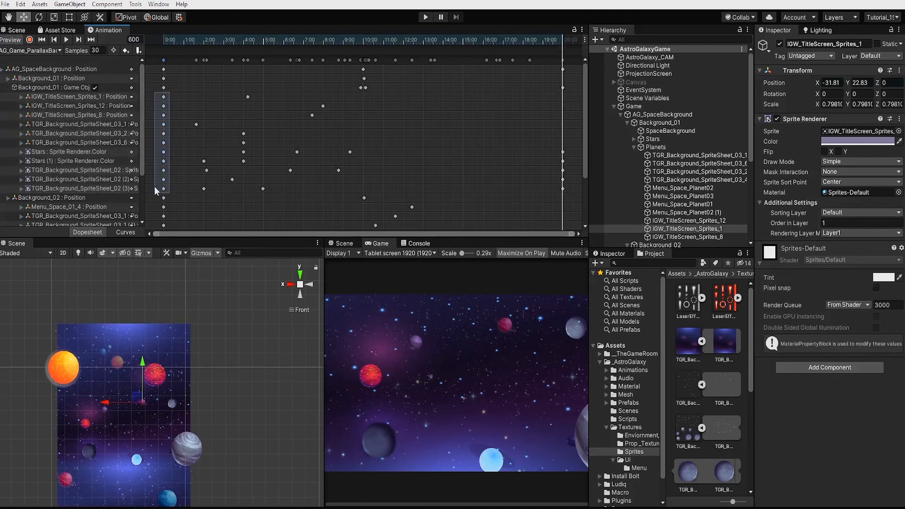
key("ctrl+v")
Copy the frame 0 keyframes of Background_02's planets and stars and paste them at frame 600
scroll(109, 184, "down", 5)
left_click_drag(180, 143, 161, 207)
key("ctrl+c")
key("ctrl+v")
Preview the looping clip, and start the game from its main menu to check the parallax background in play
left_click_drag(537, 41, 526, 43)
key("space")
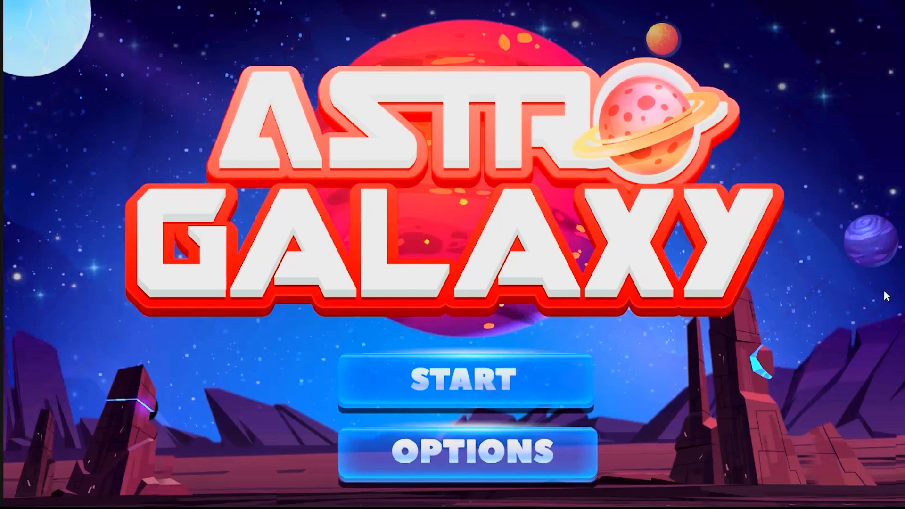
left_click(539, 392)
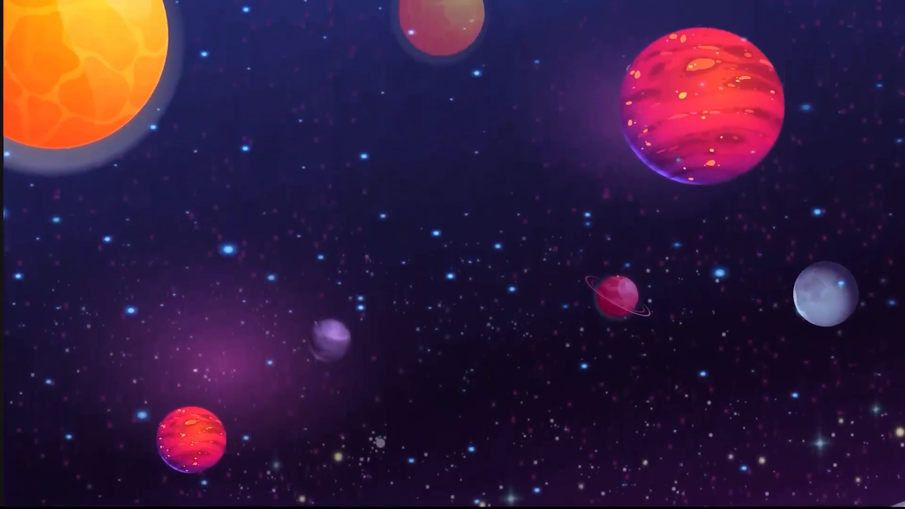